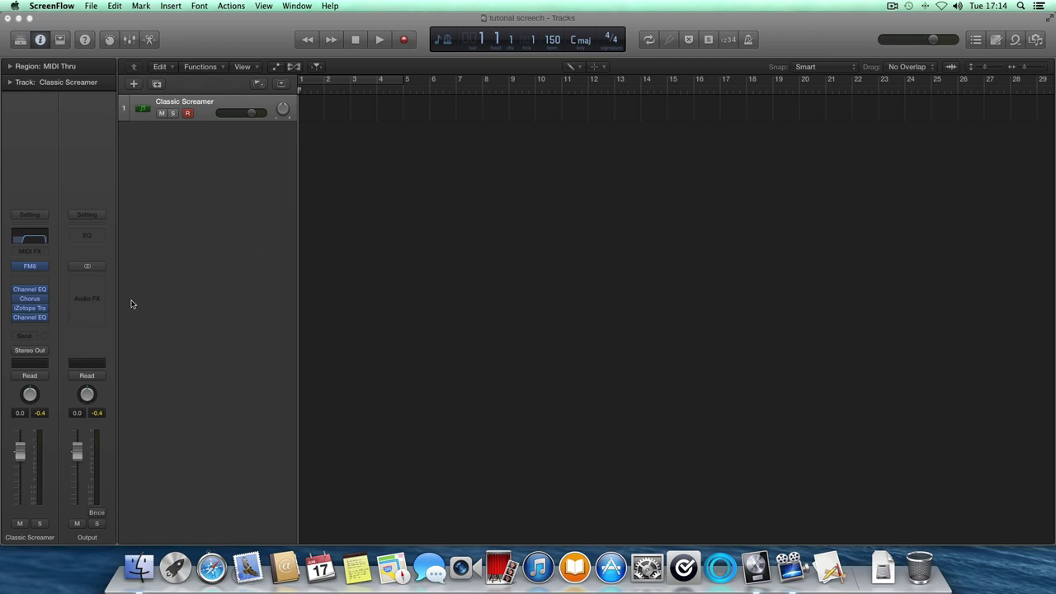
# Step: Open the Classic Screamer track's FM8 window and move it to the left
pyautogui.click(31, 267)
pyautogui.click(31, 267)
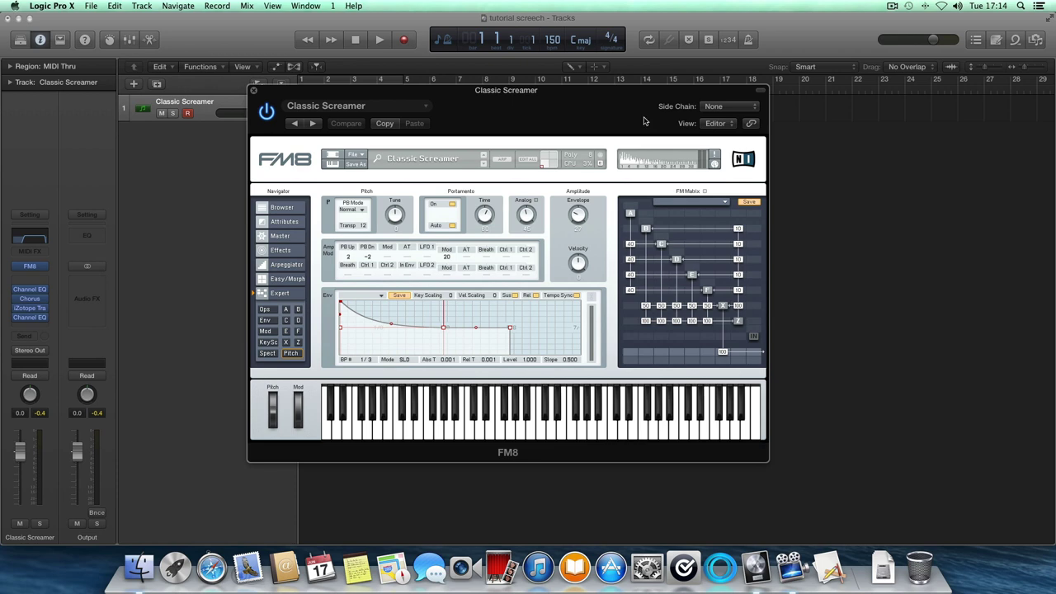
pyautogui.moveTo(633, 121); pyautogui.dragTo(462, 113)
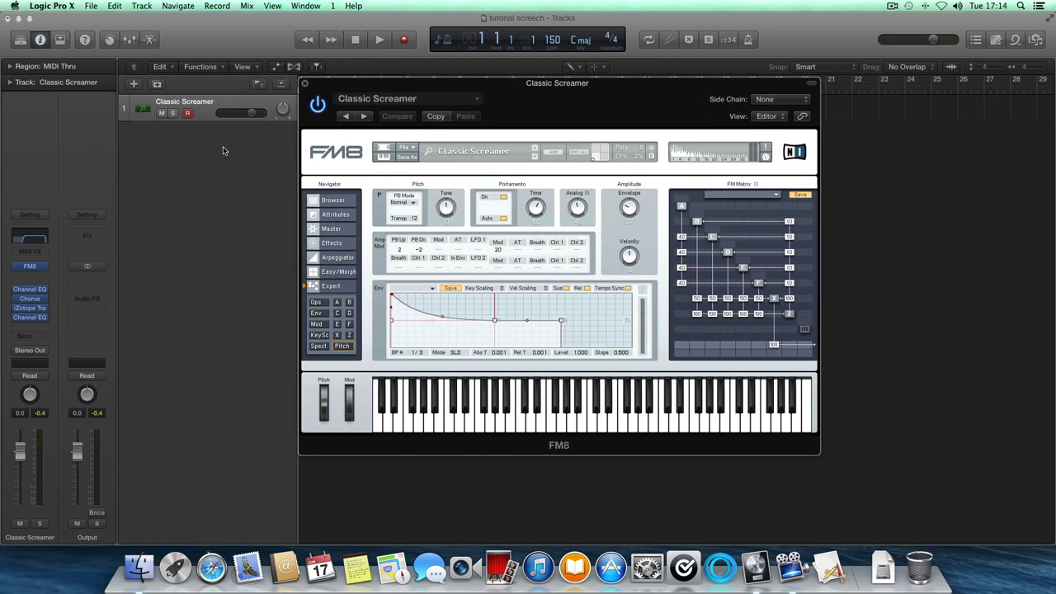
# Step: Create a new software instrument track, Inst 2, with FM8 from AU Instruments > Native Instruments
pyautogui.doubleClick(223, 150)
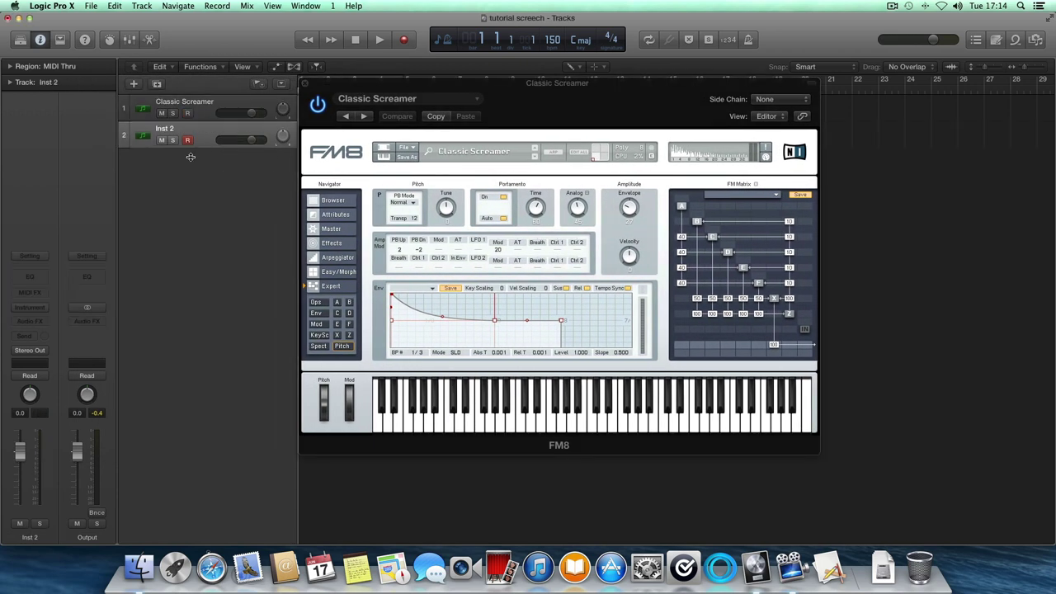
pyautogui.click(37, 308)
pyautogui.moveTo(95, 498)
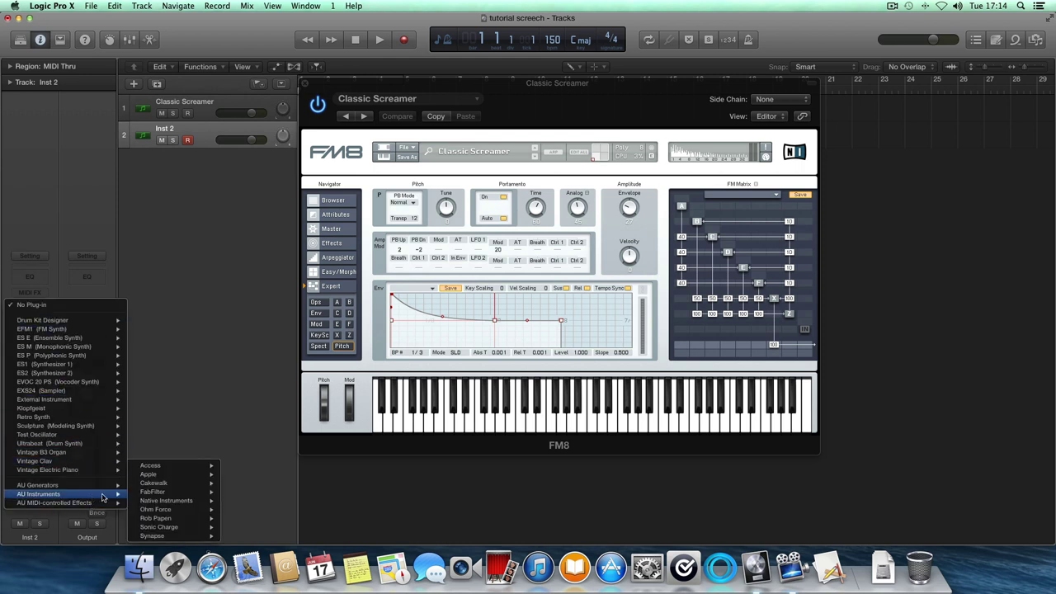
pyautogui.moveTo(188, 501)
pyautogui.moveTo(252, 502)
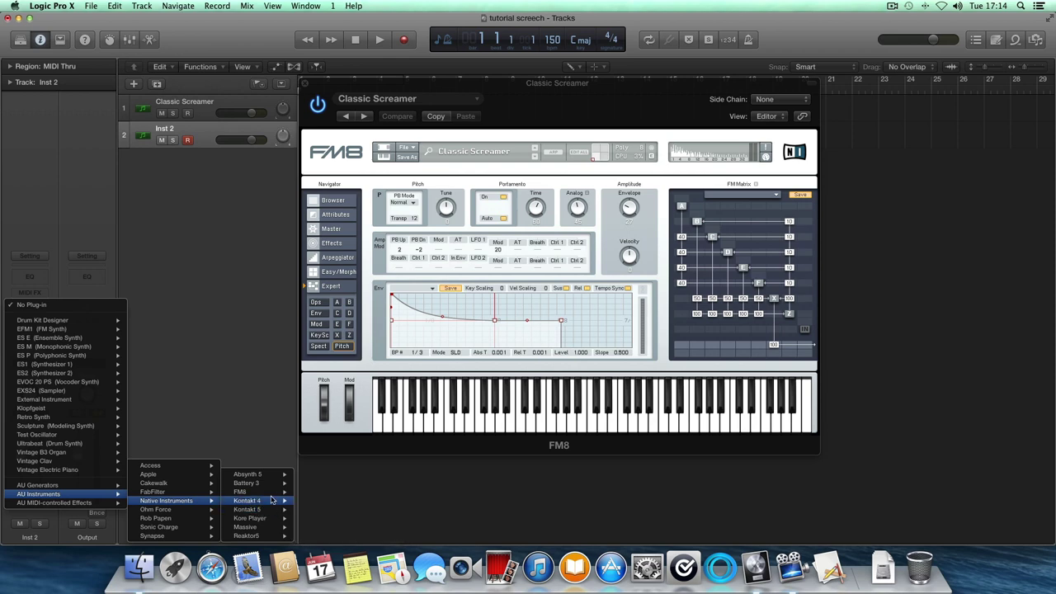
pyautogui.click(317, 492)
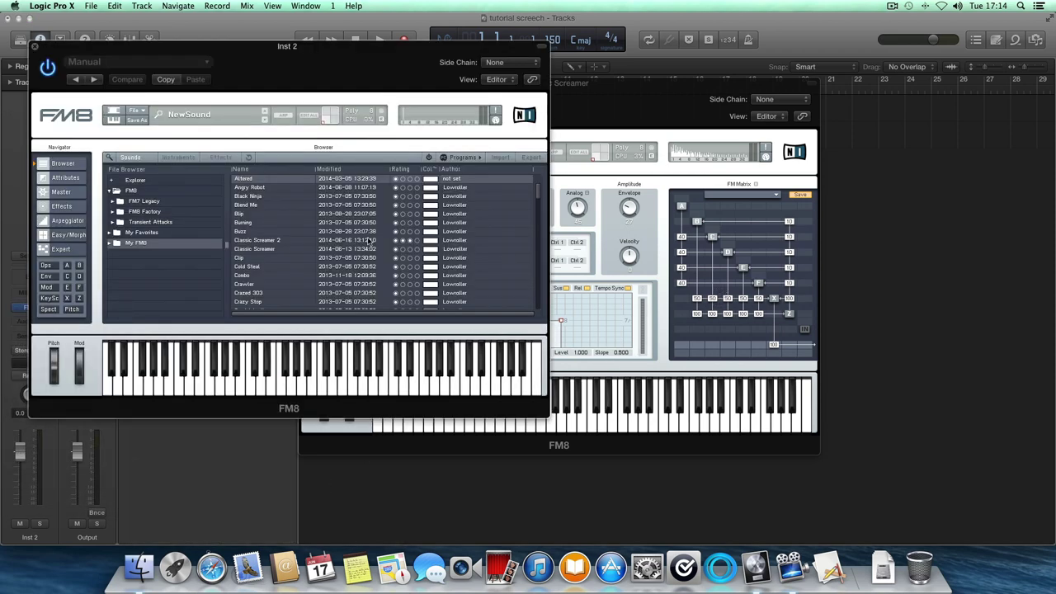
# Step: Show the new FM8's operator overview and inspect Classic Screamer's operators F, E, D and C
pyautogui.click(47, 266)
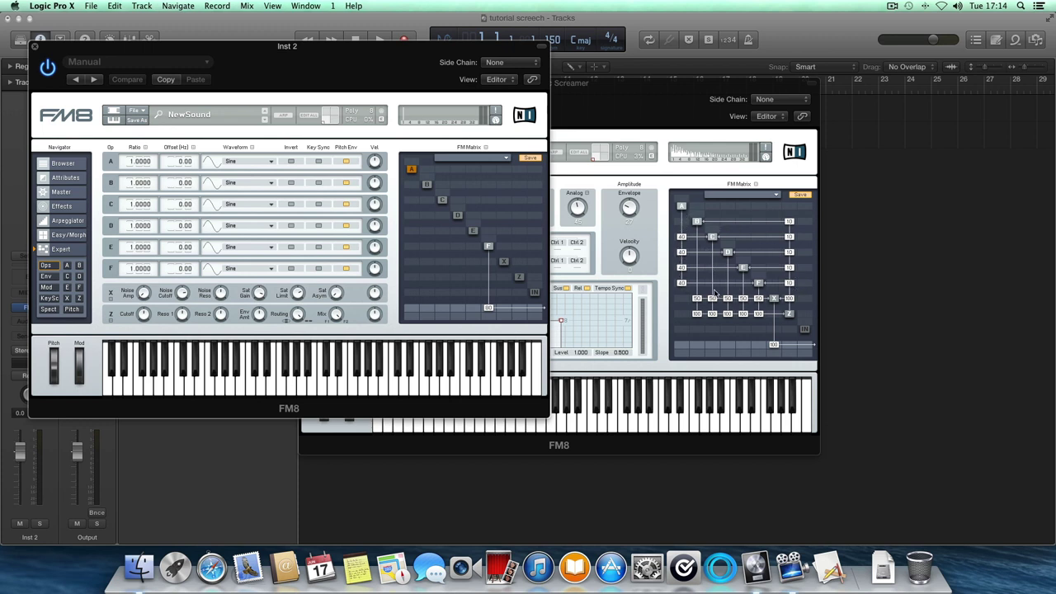
pyautogui.click(764, 284)
pyautogui.click(744, 267)
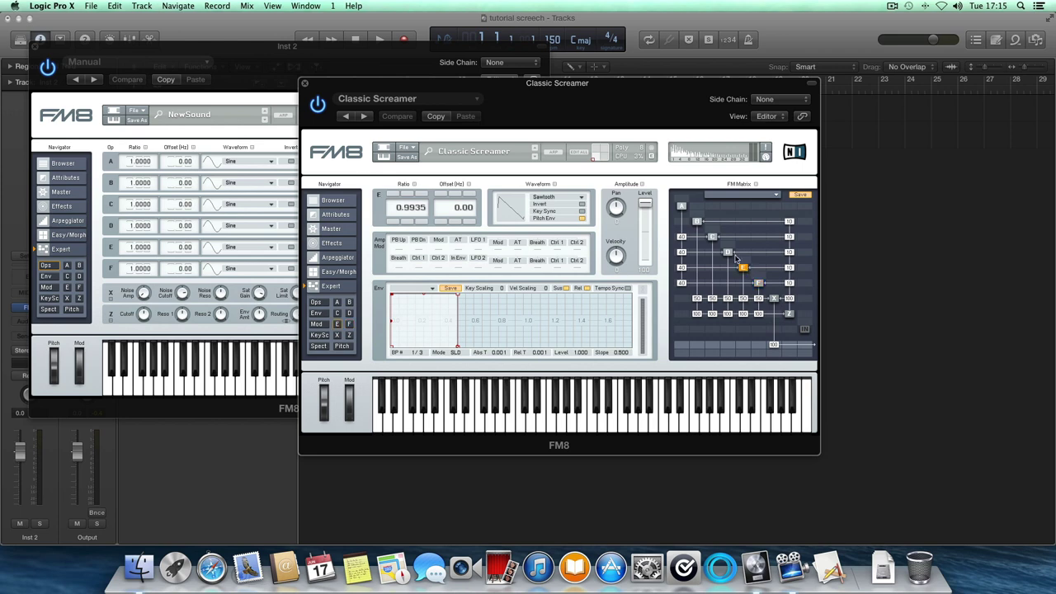
pyautogui.moveTo(704, 100); pyautogui.dragTo(919, 102)
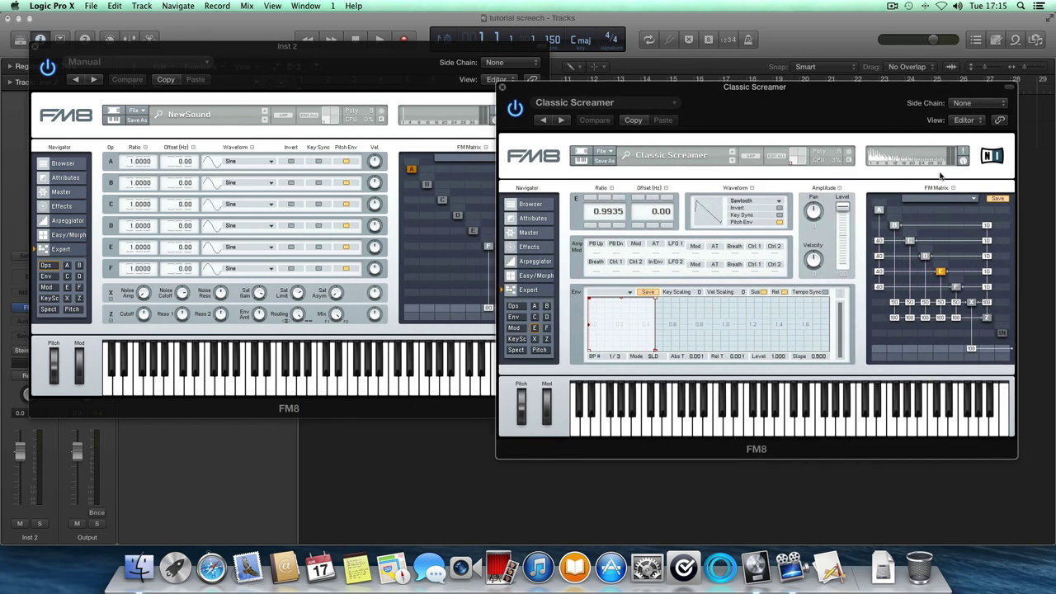
pyautogui.click(928, 258)
pyautogui.click(911, 240)
# Step: Re-check Classic Screamer's operators F through B, then its X and A operators
pyautogui.click(956, 287)
pyautogui.click(939, 274)
pyautogui.click(925, 257)
pyautogui.click(909, 240)
pyautogui.click(895, 225)
pyautogui.click(971, 302)
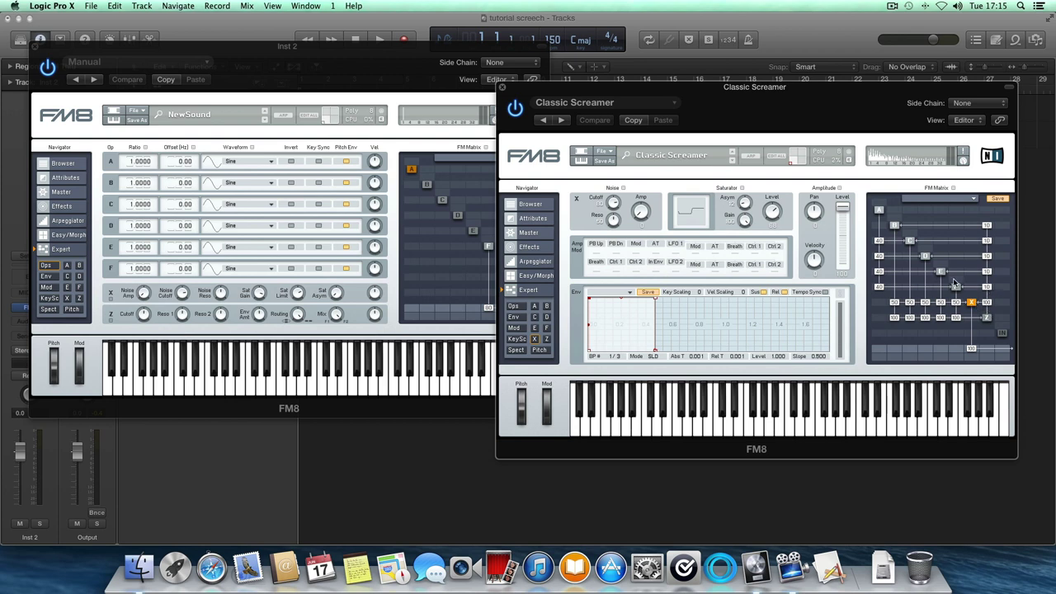
pyautogui.click(877, 212)
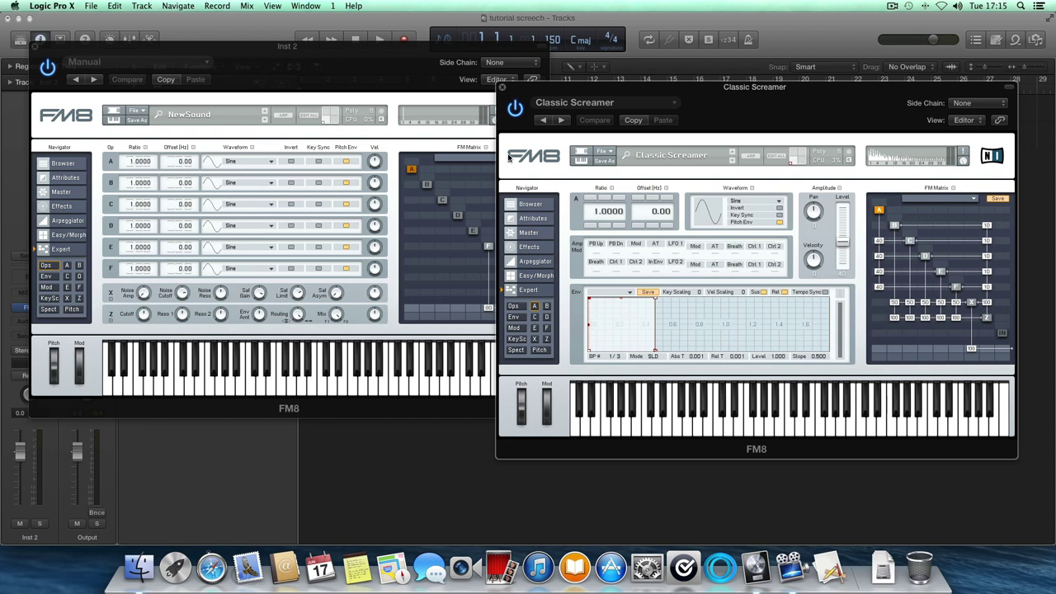
pyautogui.click(375, 75)
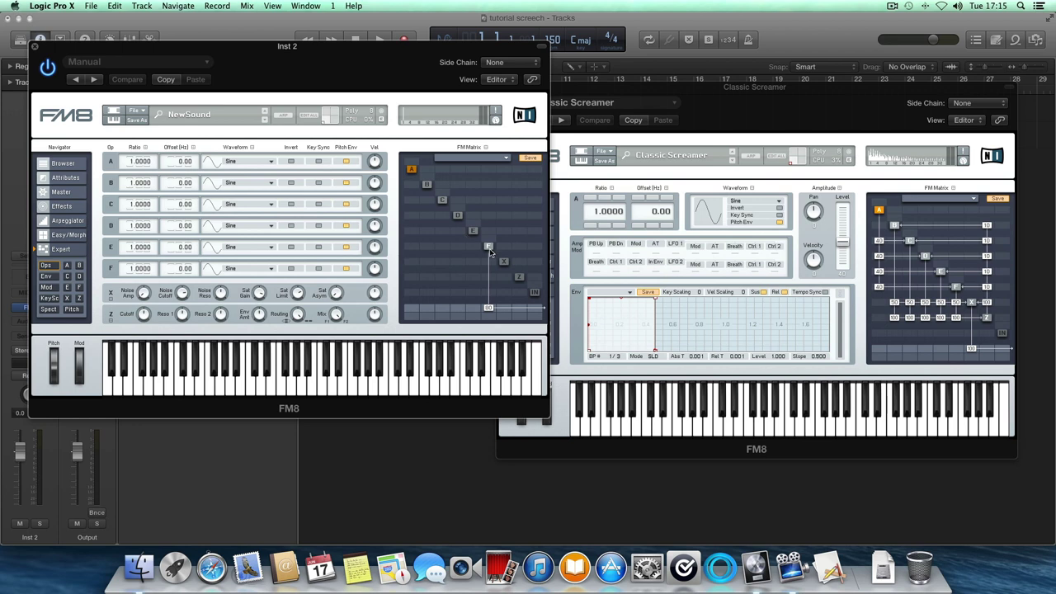
# Step: Set the new FM8's operator F waveform to sawtooth
pyautogui.click(489, 247)
pyautogui.click(229, 161)
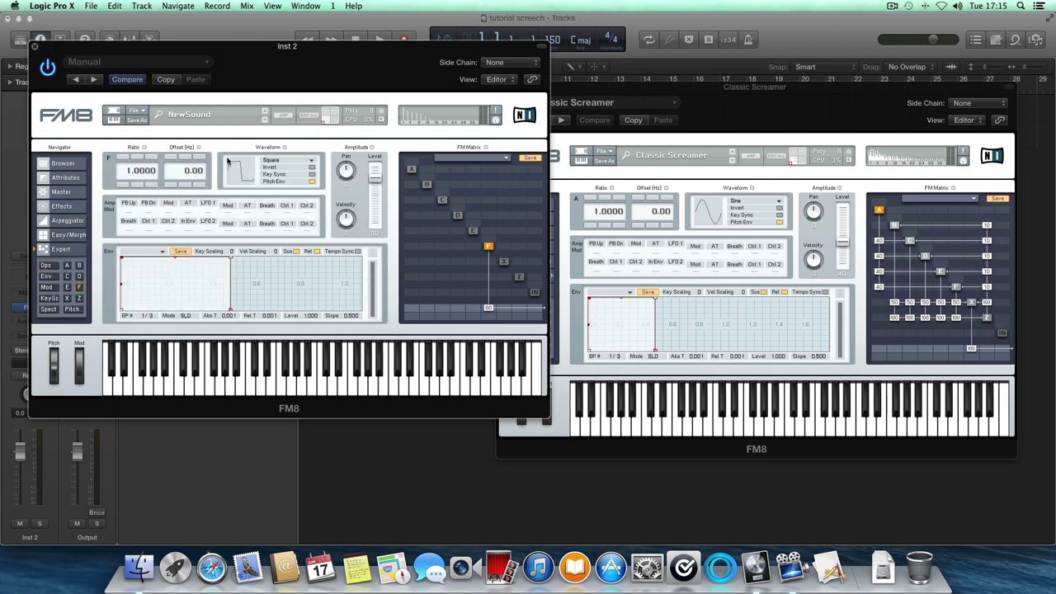
pyautogui.click(229, 157)
# Step: Route operators F, E and B into X in the FM Matrix, one amount at 50
pyautogui.click(426, 185)
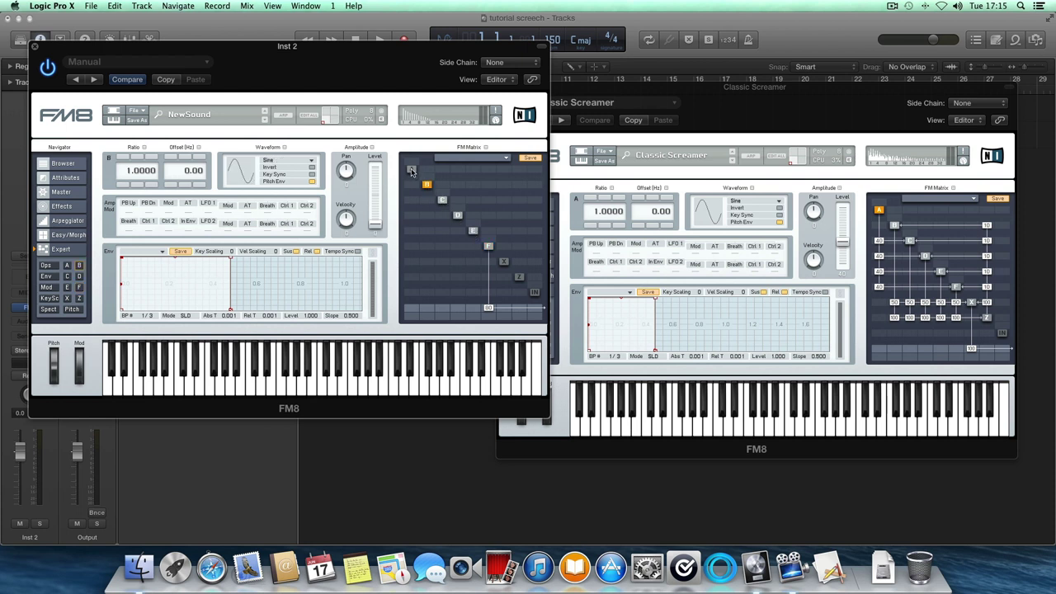
pyautogui.click(518, 277)
pyautogui.moveTo(488, 261); pyautogui.dragTo(459, 252)
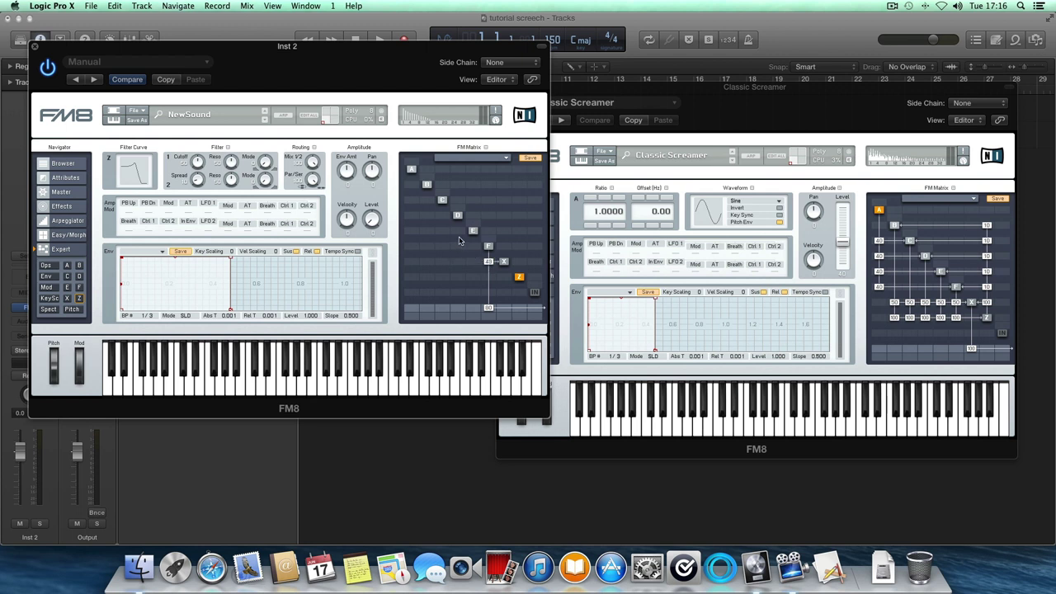
pyautogui.moveTo(473, 262); pyautogui.dragTo(428, 243)
pyautogui.moveTo(427, 265); pyautogui.dragTo(415, 240)
pyautogui.moveTo(458, 267); pyautogui.dragTo(457, 263)
# Step: Route operators F through B into Z at 100 and move the output from F to X at 100
pyautogui.click(488, 277)
pyautogui.click(471, 276)
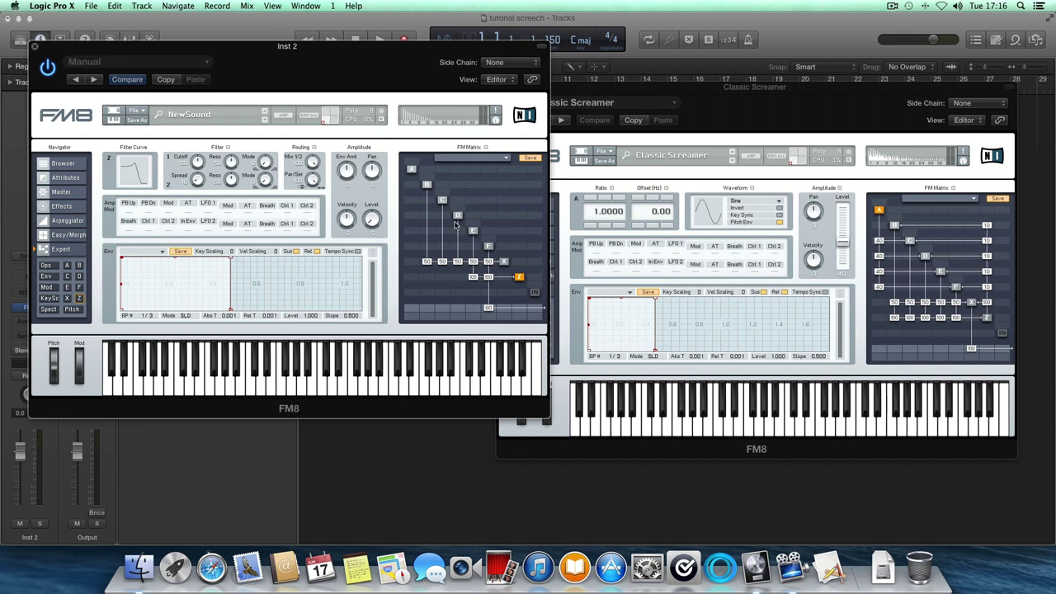
pyautogui.click(458, 277)
pyautogui.click(443, 276)
pyautogui.click(426, 276)
pyautogui.moveTo(490, 308); pyautogui.dragTo(503, 308)
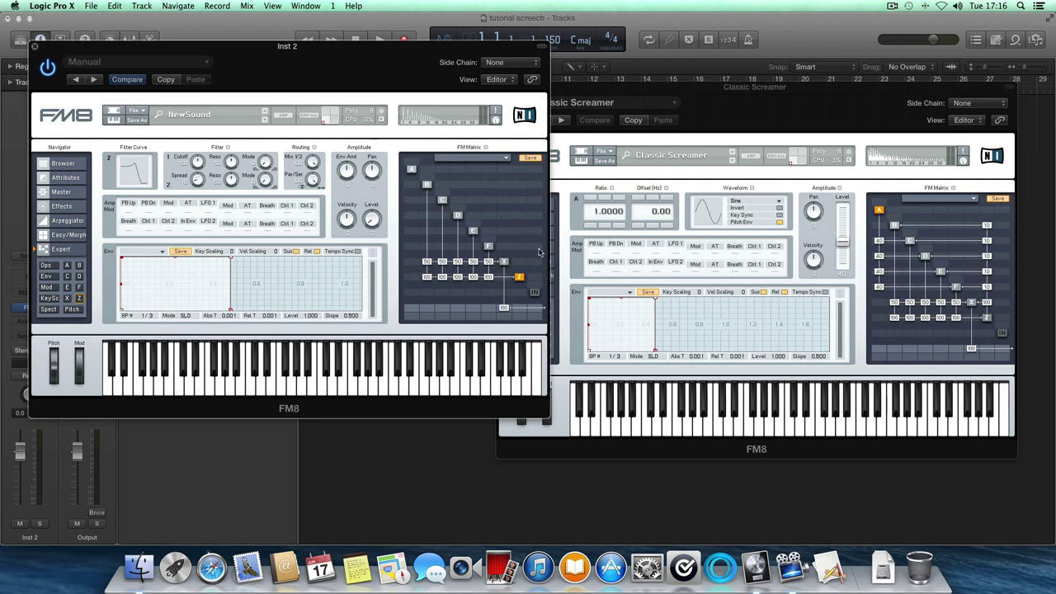
# Step: Add matrix amounts: 100 in the X row, 12 for F, 9 for E, 8 for C, 9 for B
pyautogui.click(520, 261)
pyautogui.click(519, 246)
pyautogui.moveTo(524, 243); pyautogui.dragTo(528, 245)
pyautogui.click(519, 231)
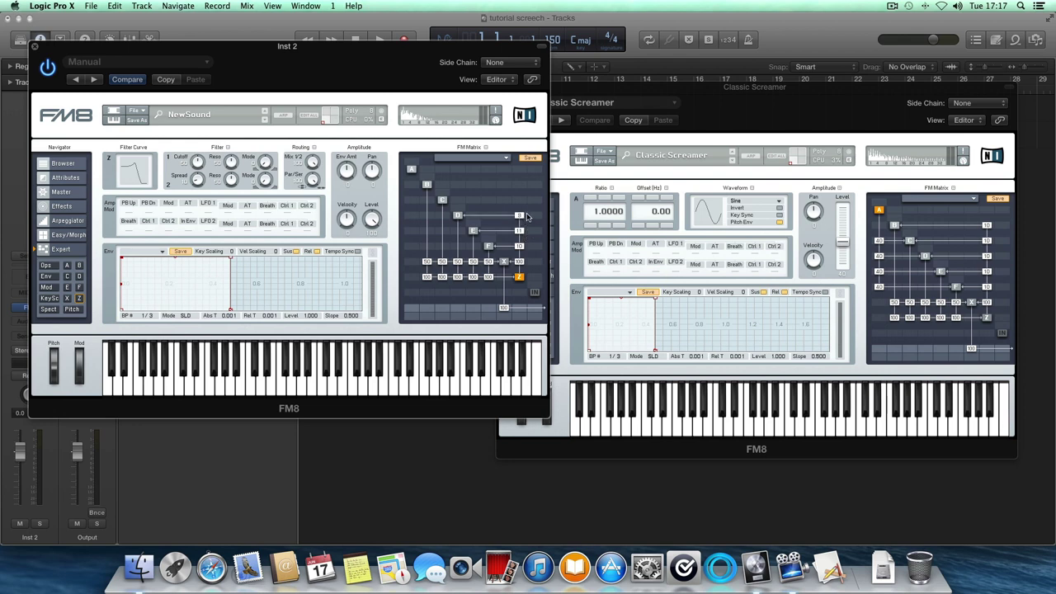
pyautogui.moveTo(525, 208); pyautogui.dragTo(525, 203)
pyautogui.click(519, 184)
# Step: Route operator A into the other operators at 24, raising its amount into B to 48
pyautogui.click(412, 171)
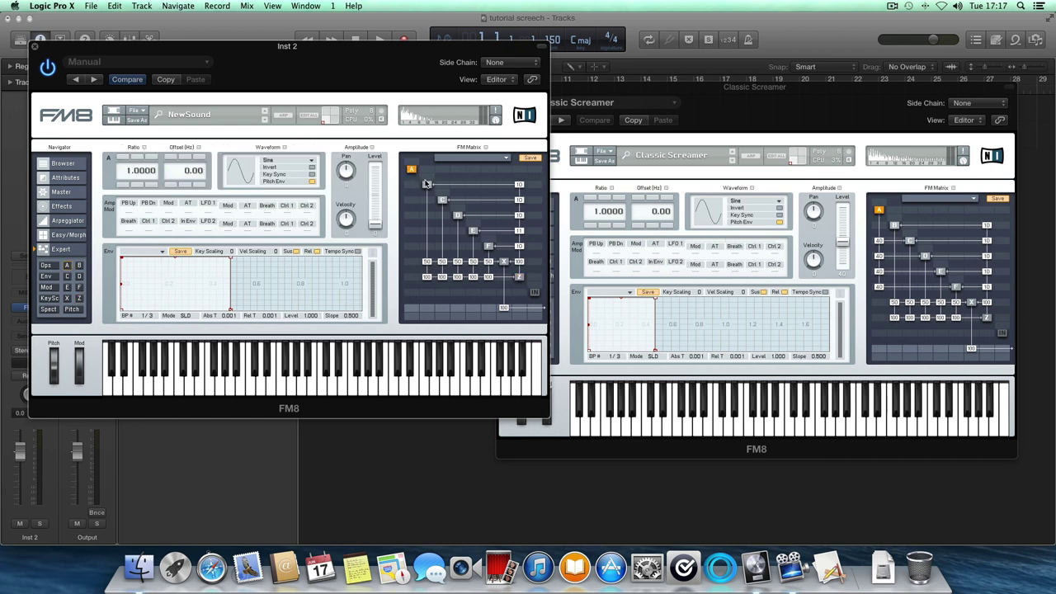
pyautogui.moveTo(413, 200); pyautogui.dragTo(401, 161)
pyautogui.moveTo(404, 218)
pyautogui.mouseDown()
pyautogui.moveTo(399, 200)
pyautogui.moveTo(410, 231)
pyautogui.mouseUp()
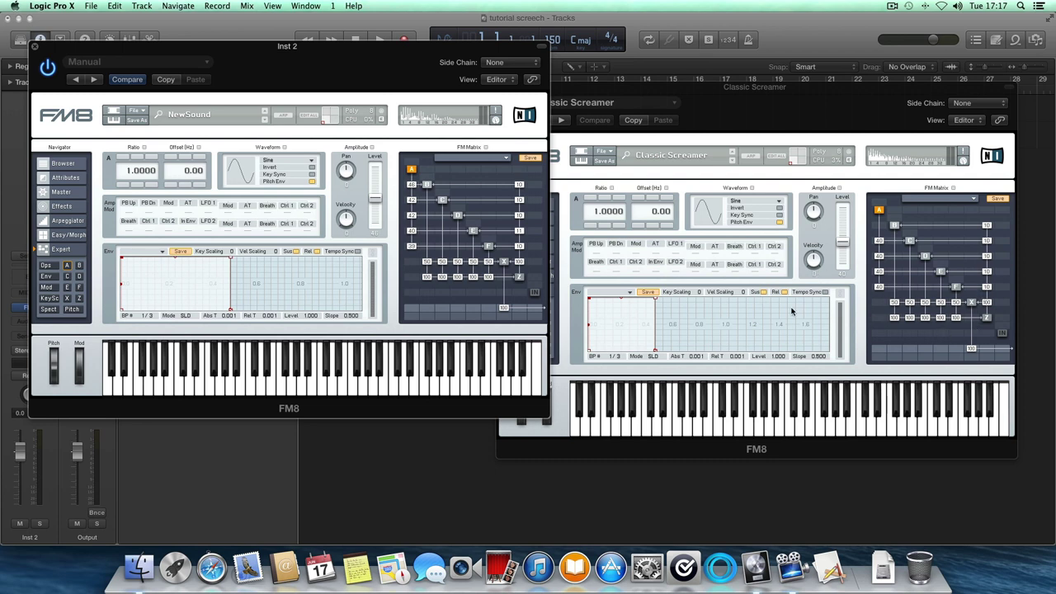
pyautogui.click(758, 153)
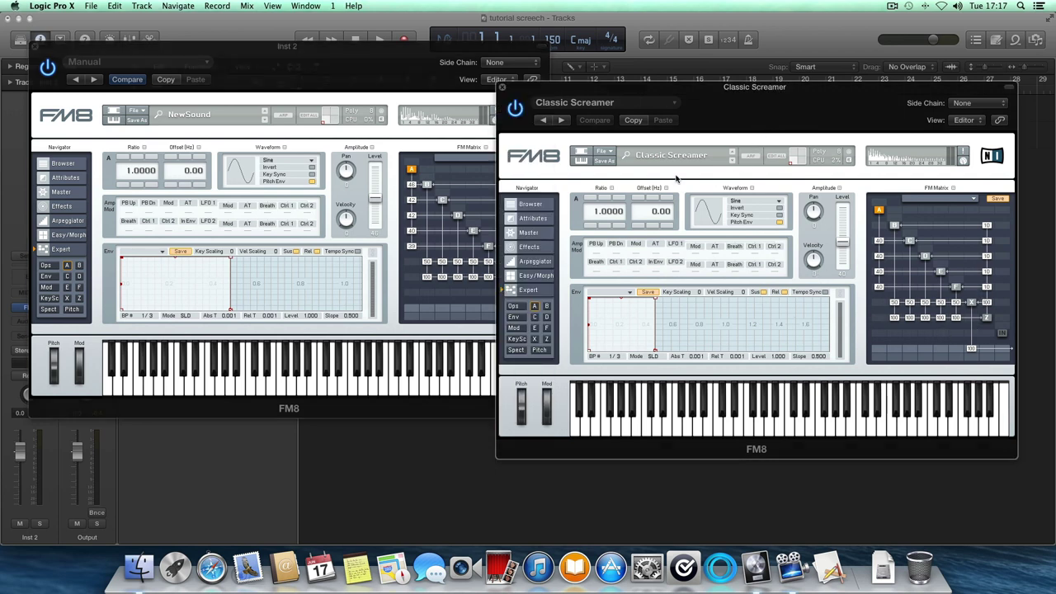
# Step: Set the new FM8's pitch envelope type to P Falling, referencing Classic Screamer's Pitch page
pyautogui.click(538, 351)
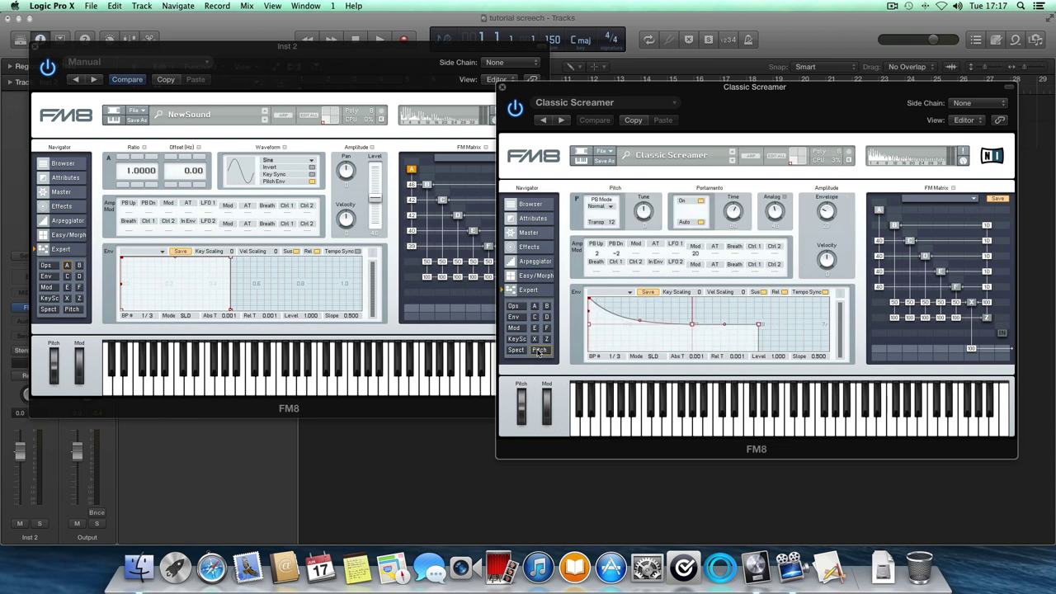
pyautogui.click(72, 309)
pyautogui.click(163, 252)
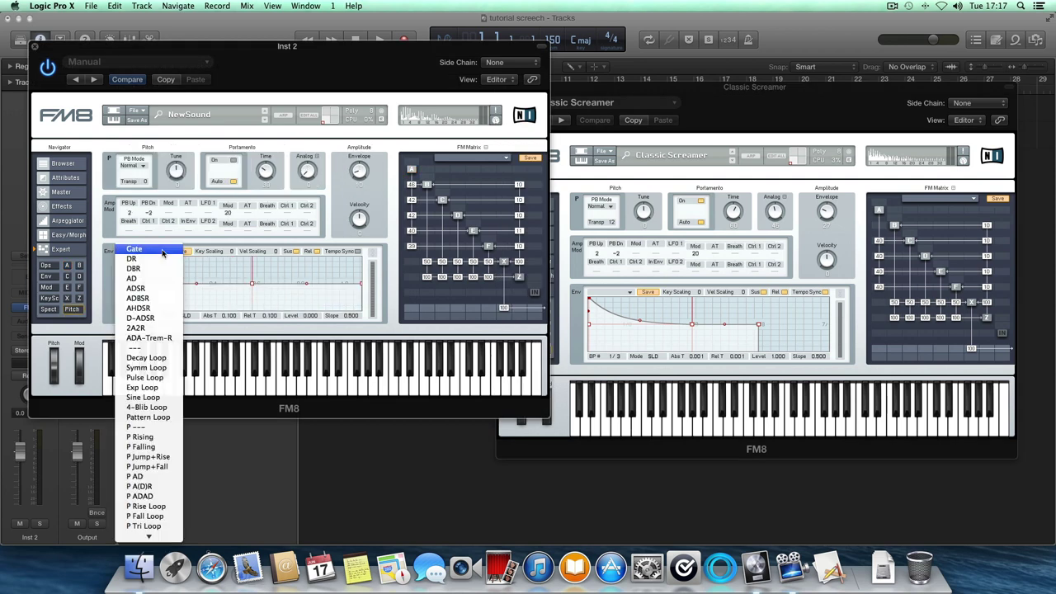
pyautogui.click(175, 447)
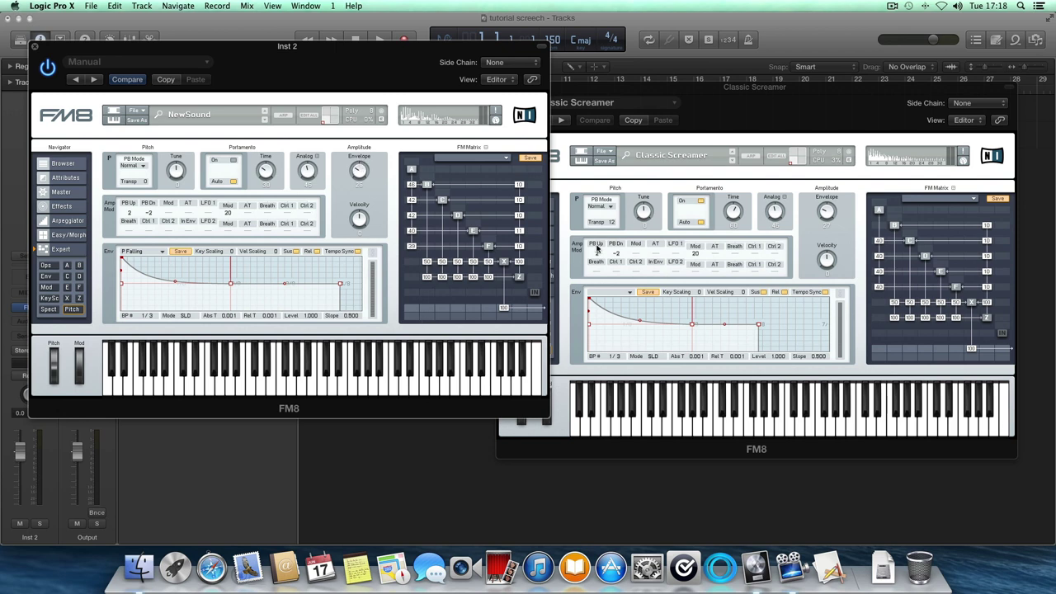
pyautogui.click(732, 117)
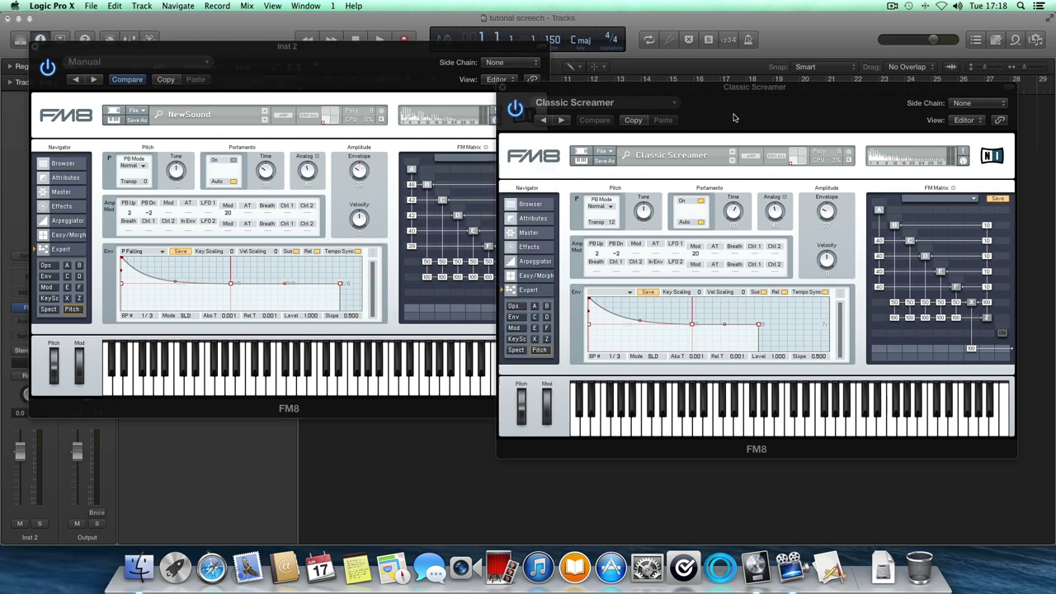
# Step: Show the Master pages of both the new FM8 and Classic Screamer's FM8
pyautogui.click(70, 191)
pyautogui.click(69, 191)
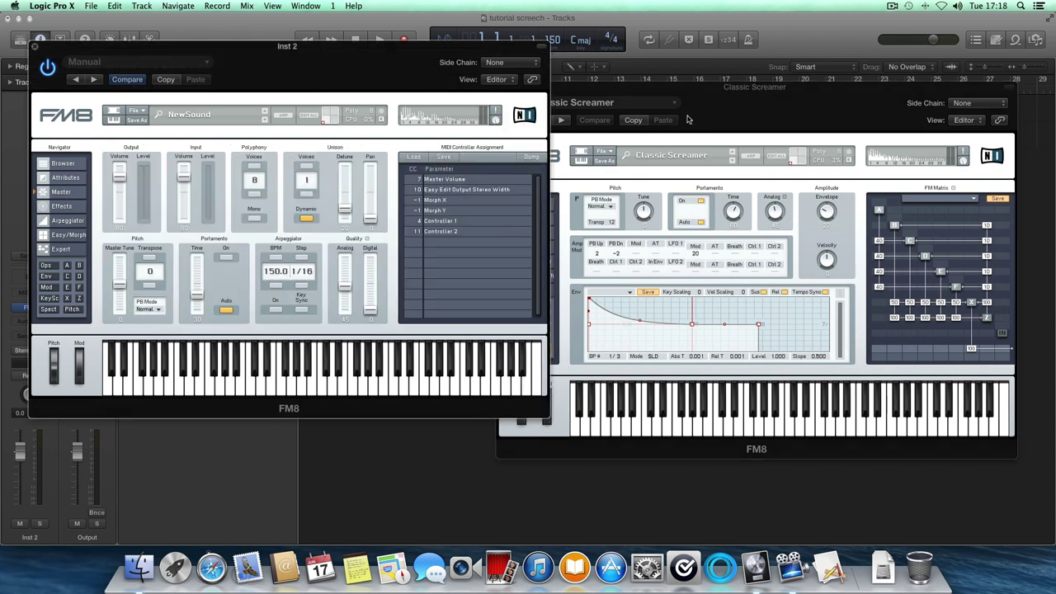
pyautogui.click(692, 118)
pyautogui.click(526, 235)
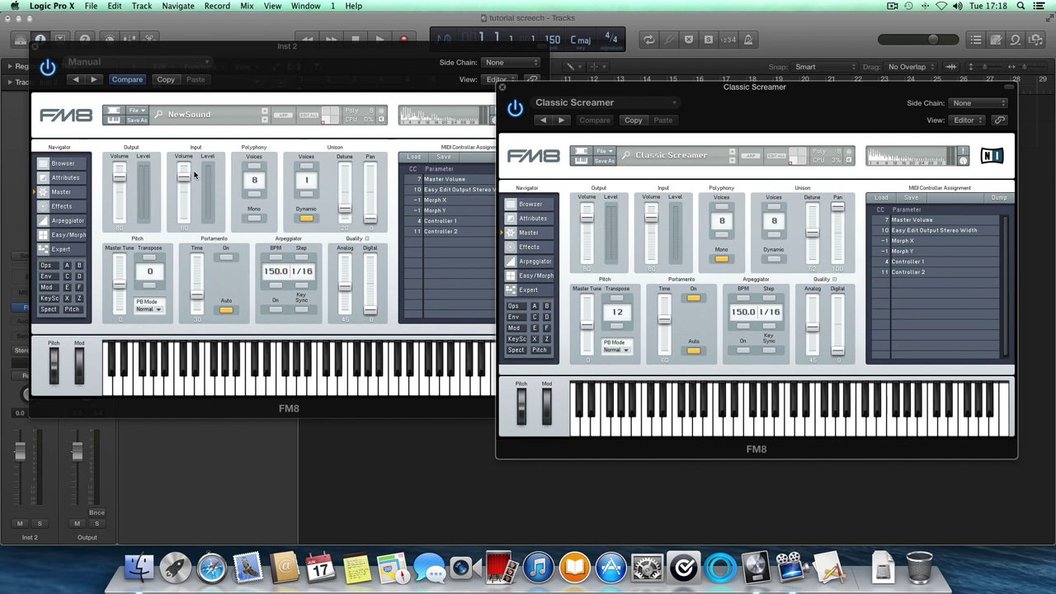
# Step: Set 8 detuned unison voices, Portamento on with longer time, Digital 0 and Transpose 12
pyautogui.moveTo(305, 170); pyautogui.dragTo(312, 167)
pyautogui.click(312, 167)
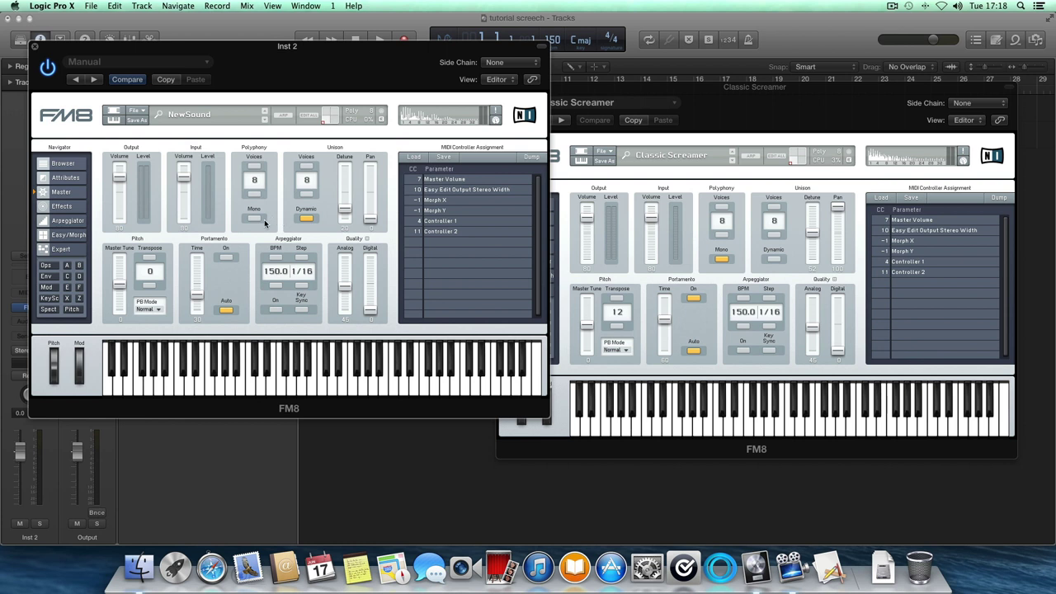
pyautogui.click(226, 257)
pyautogui.moveTo(200, 293); pyautogui.dragTo(205, 279)
pyautogui.moveTo(344, 211); pyautogui.dragTo(374, 139)
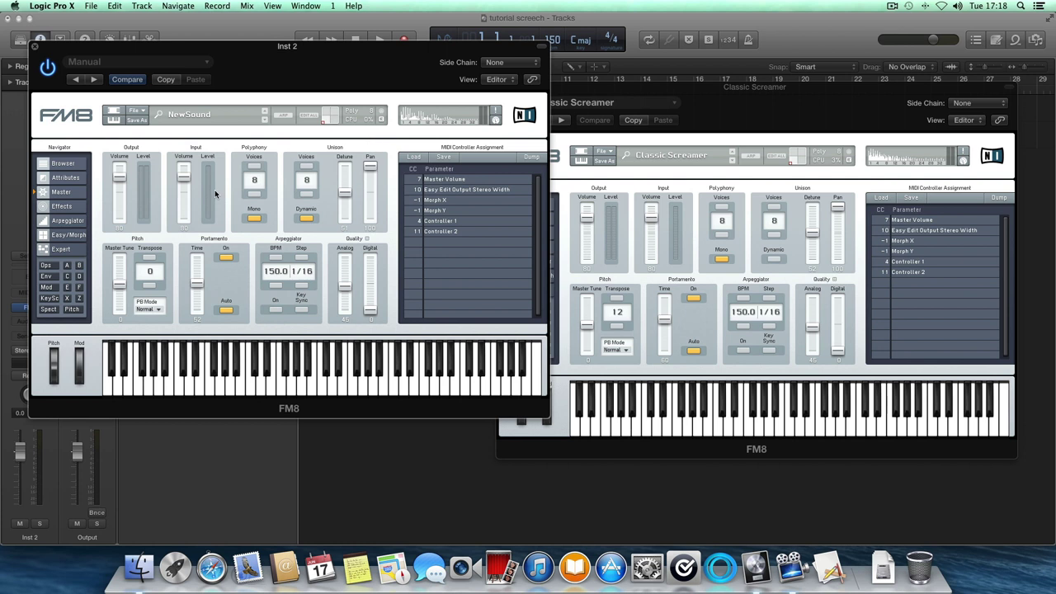
pyautogui.moveTo(370, 263); pyautogui.dragTo(379, 272)
pyautogui.moveTo(152, 272); pyautogui.dragTo(180, 244)
pyautogui.click(46, 265)
# Step: Set the new FM8's operators B, C, D and E to sawtooth waveforms
pyautogui.click(782, 361)
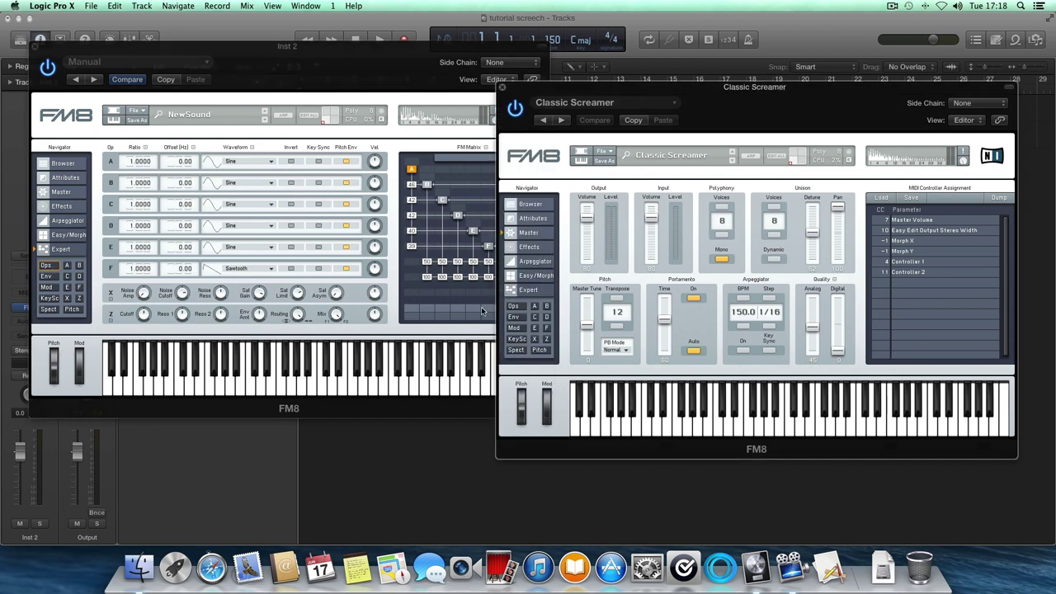
pyautogui.click(513, 306)
pyautogui.click(894, 225)
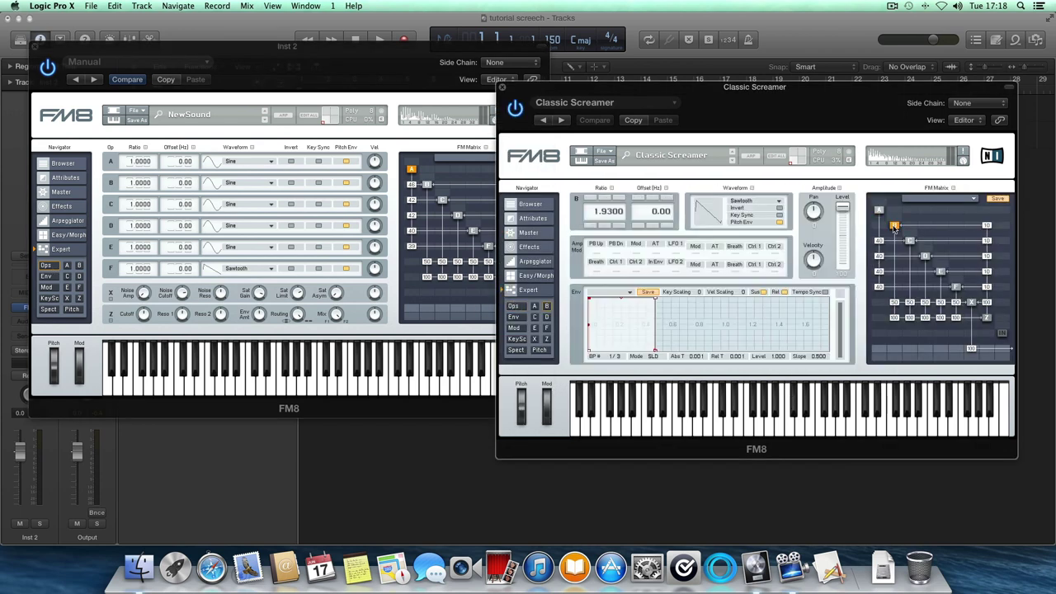
pyautogui.click(428, 184)
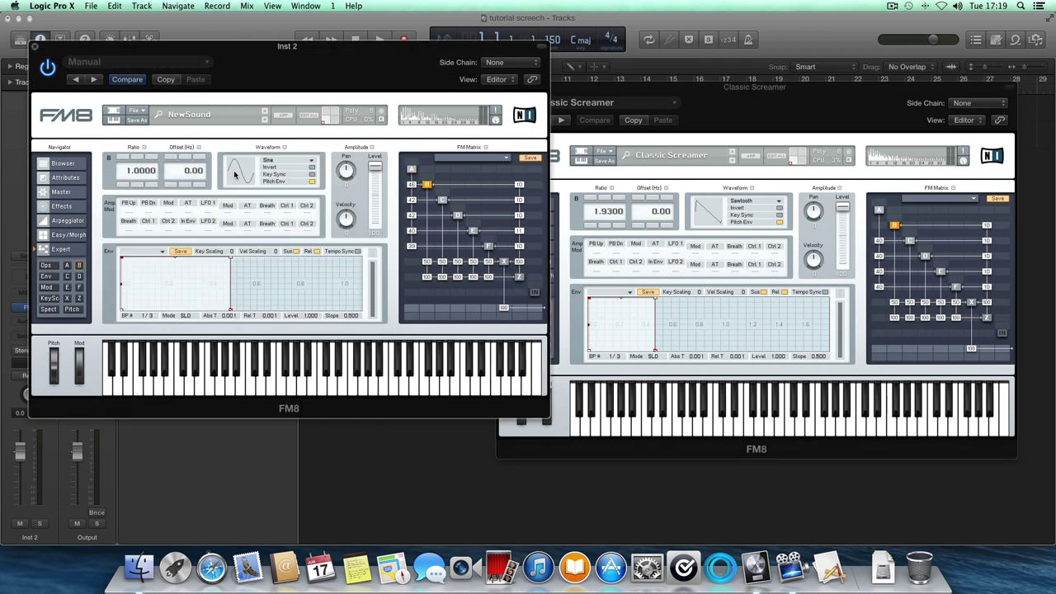
pyautogui.moveTo(234, 168); pyautogui.dragTo(234, 159)
pyautogui.click(442, 200)
pyautogui.moveTo(245, 179); pyautogui.dragTo(250, 156)
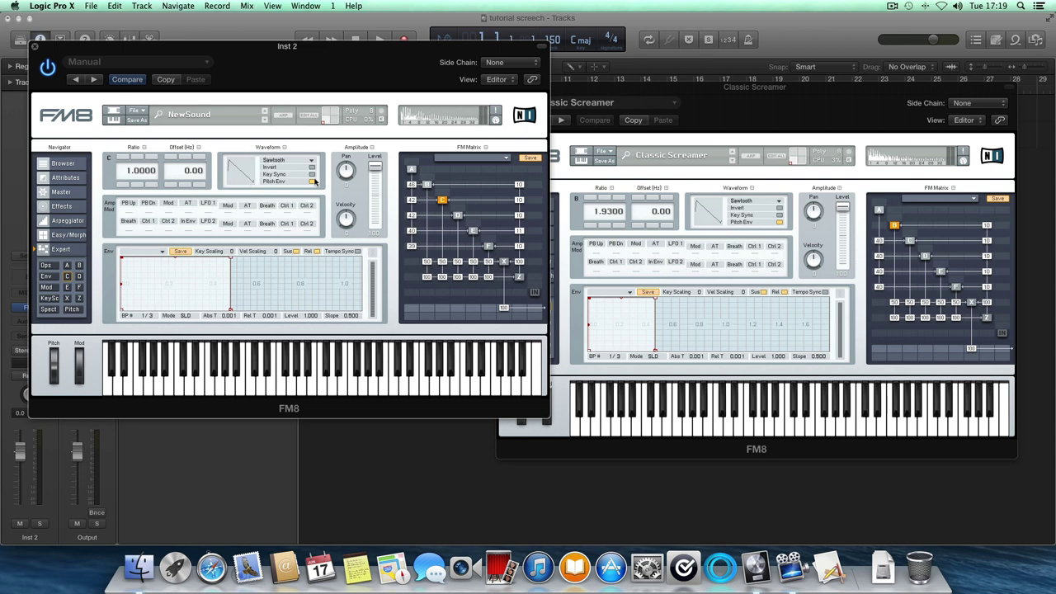
pyautogui.click(457, 215)
pyautogui.moveTo(235, 173); pyautogui.dragTo(229, 155)
pyautogui.click(474, 232)
pyautogui.moveTo(253, 165); pyautogui.dragTo(254, 150)
# Step: Raise operator B's frequency ratio to 1.9300 to match Classic Screamer
pyautogui.click(487, 246)
pyautogui.click(427, 184)
pyautogui.moveTo(136, 172); pyautogui.dragTo(129, 122)
pyautogui.click(909, 240)
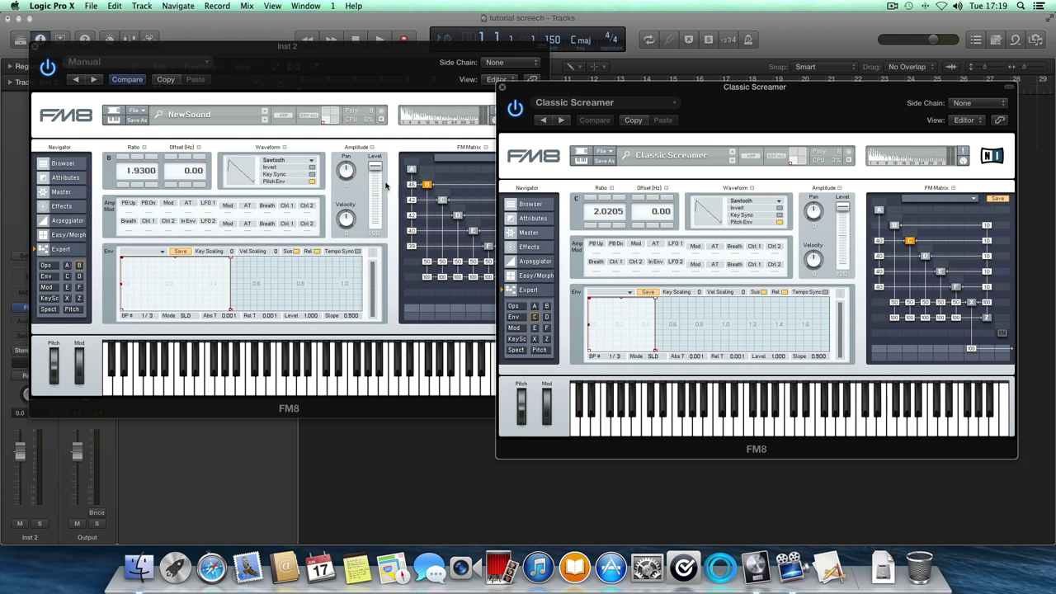
pyautogui.click(441, 200)
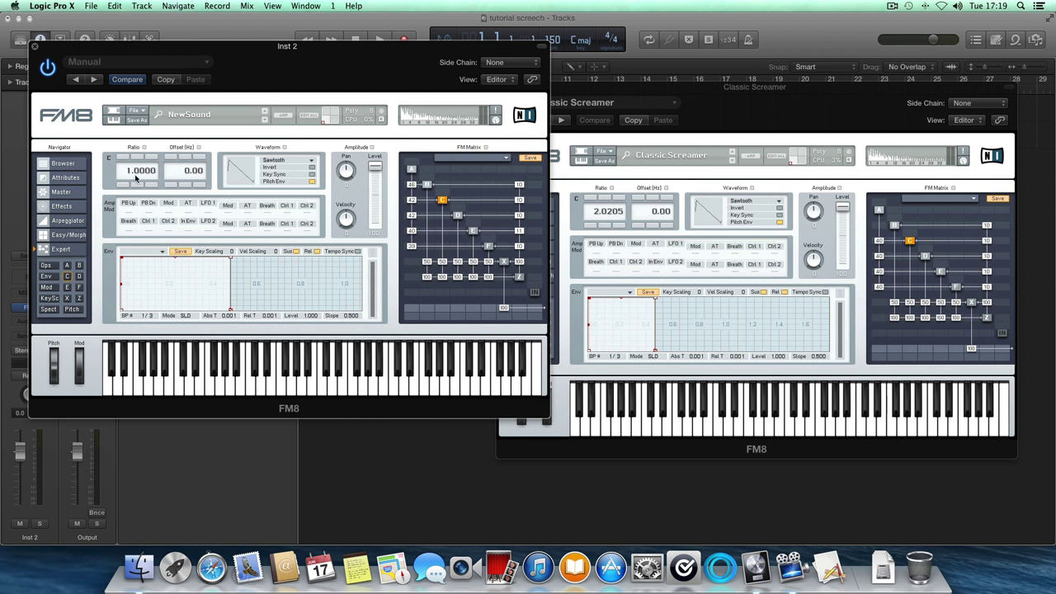
# Step: Set operator C's ratio to about 2.0205, matching Classic Screamer
pyautogui.doubleClick(131, 169)
pyautogui.write('2')
pyautogui.press('Return')
pyautogui.write('205')
pyautogui.press('Return')
pyautogui.moveTo(146, 171); pyautogui.dragTo(151, 158)
pyautogui.moveTo(151, 175); pyautogui.dragTo(151, 196)
# Step: Match operator D's ratio to 1.0096 and operator E's to 0.9935
pyautogui.click(924, 256)
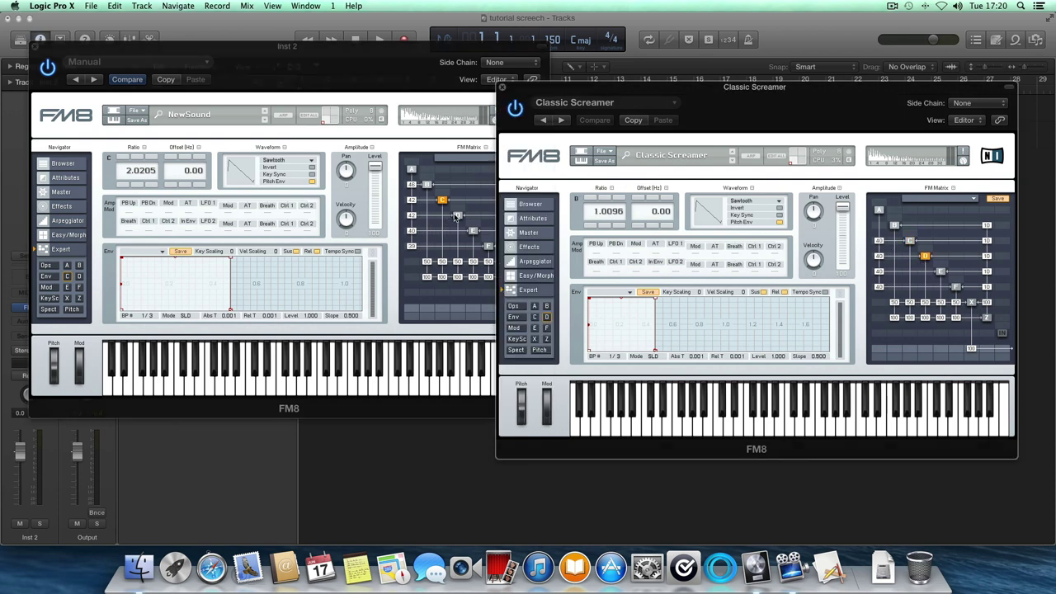
pyautogui.click(457, 215)
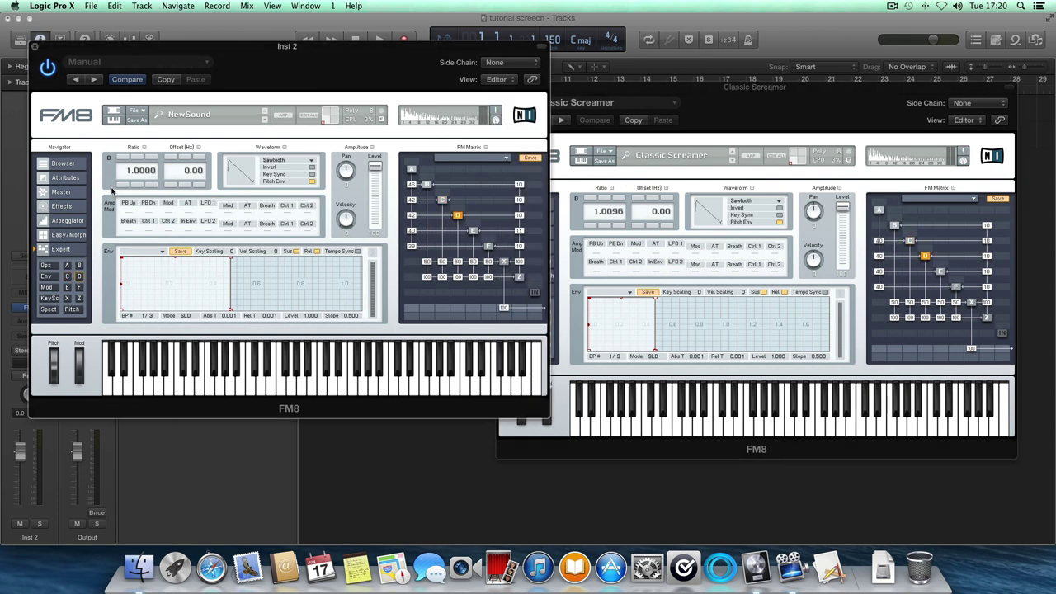
pyautogui.moveTo(154, 171); pyautogui.dragTo(167, 117)
pyautogui.click(940, 271)
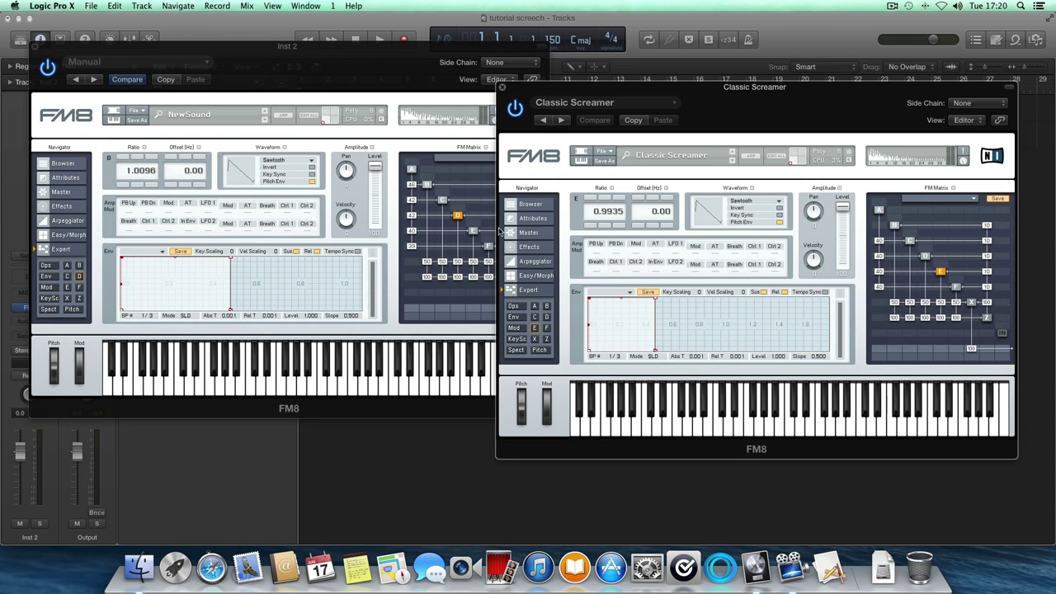
pyautogui.click(475, 232)
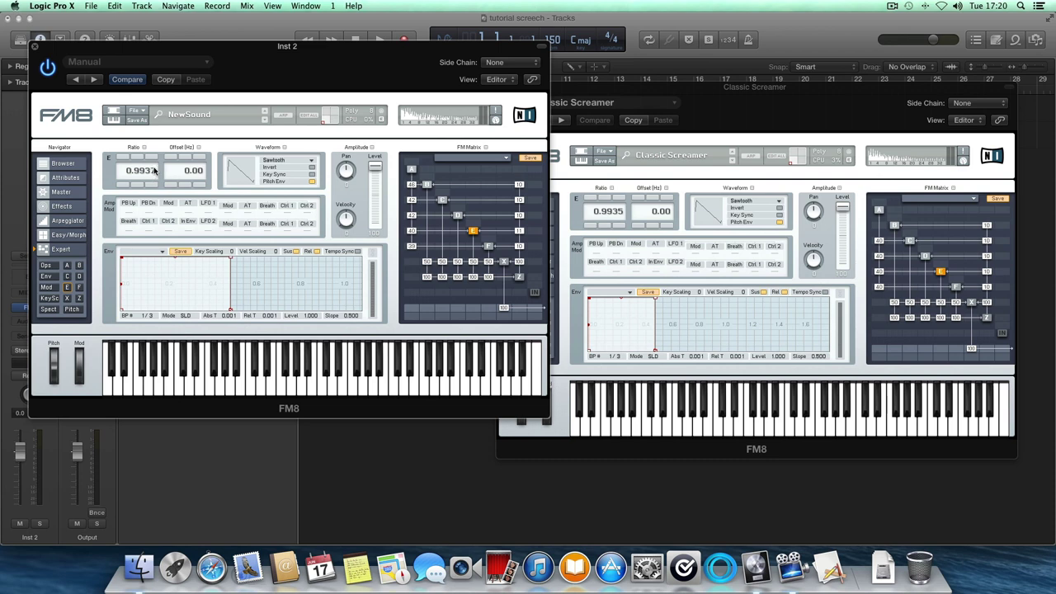
pyautogui.scroll(2, 156, 169)
# Step: Look up Classic Screamer's Z filter operator settings for reference
pyautogui.click(790, 99)
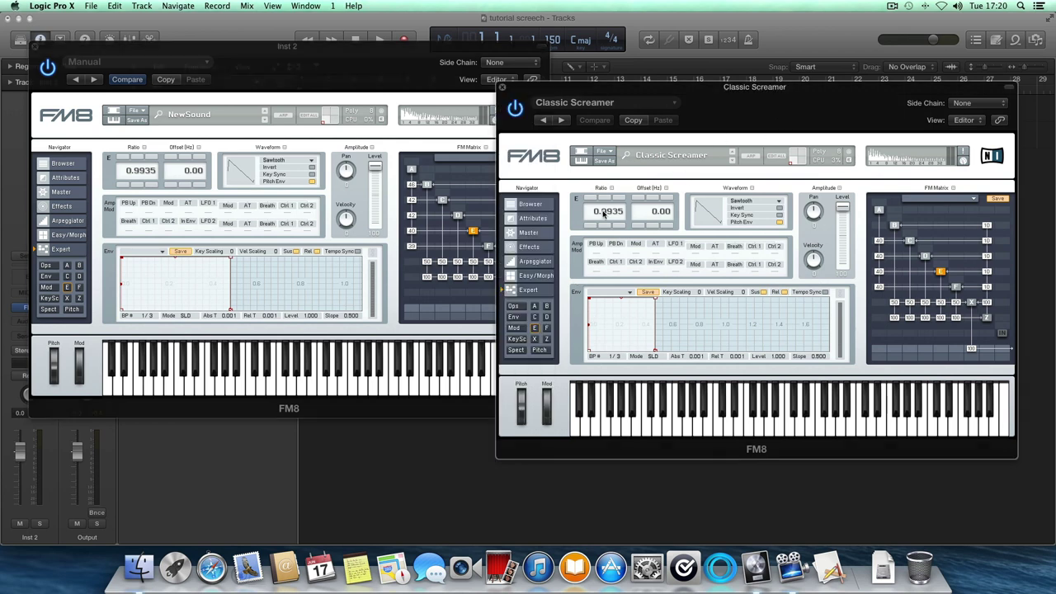
pyautogui.click(989, 319)
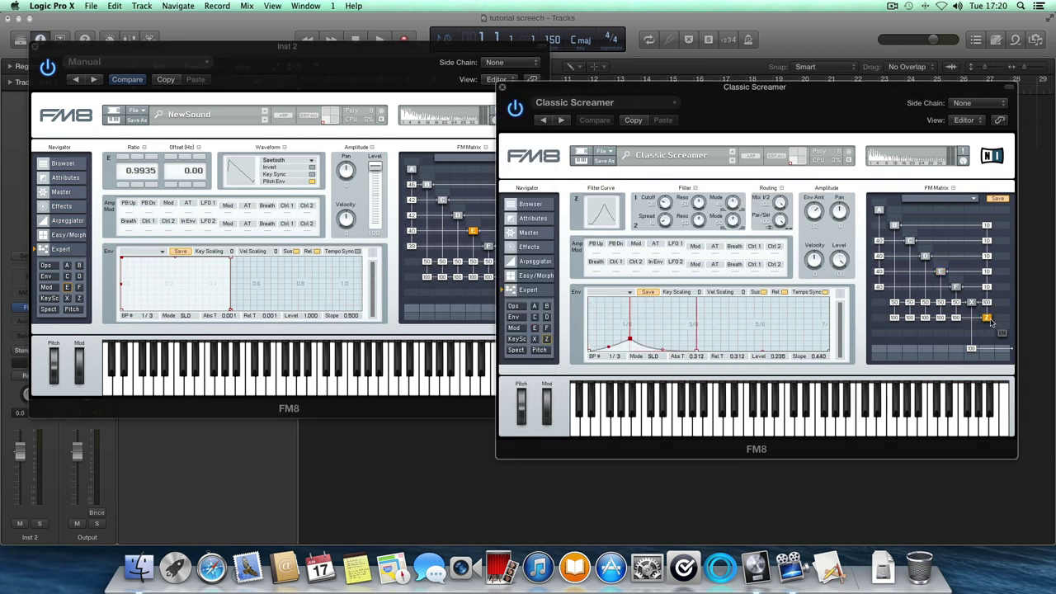
pyautogui.click(381, 65)
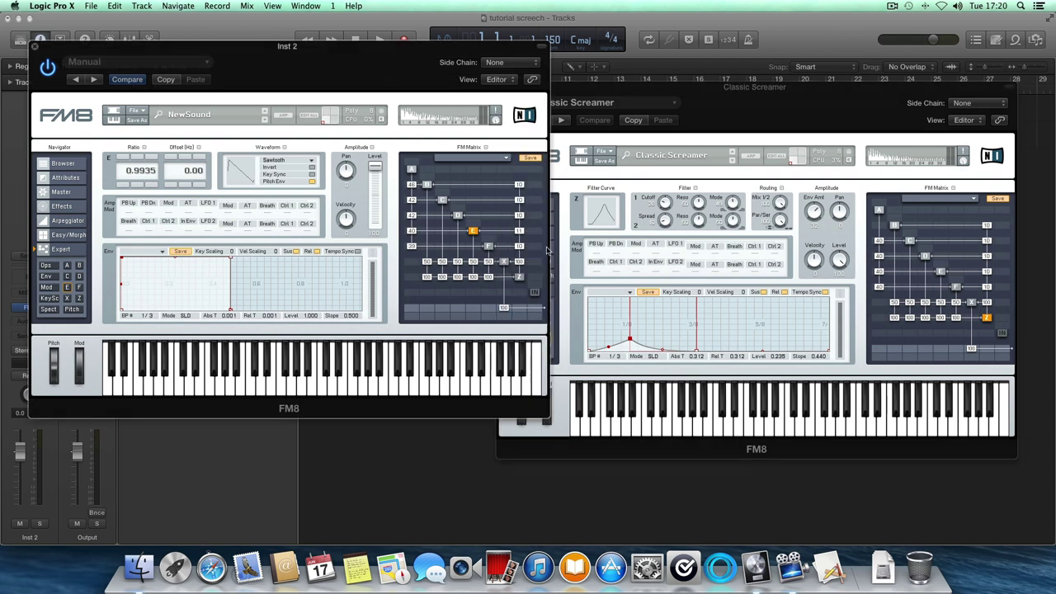
# Step: Give the Z filter operator an AD envelope with its peak moved earlier and lower
pyautogui.click(518, 278)
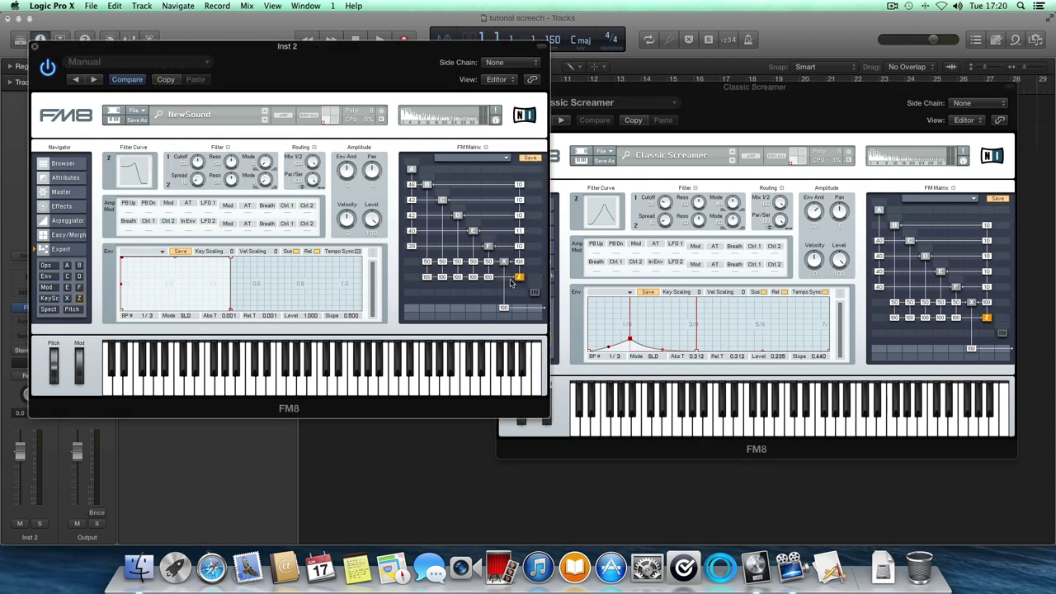
pyautogui.click(162, 251)
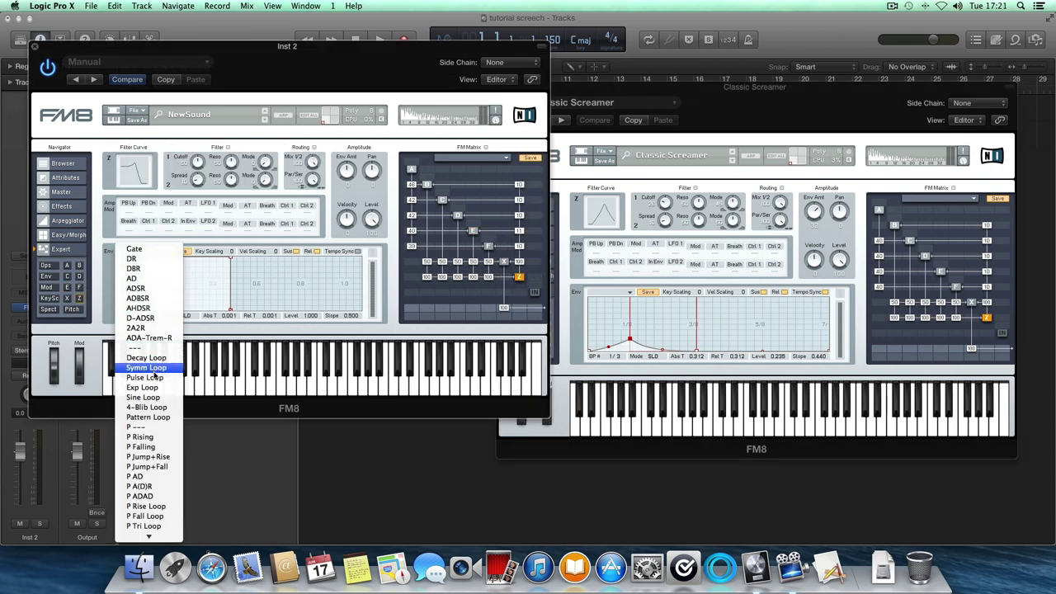
pyautogui.click(184, 279)
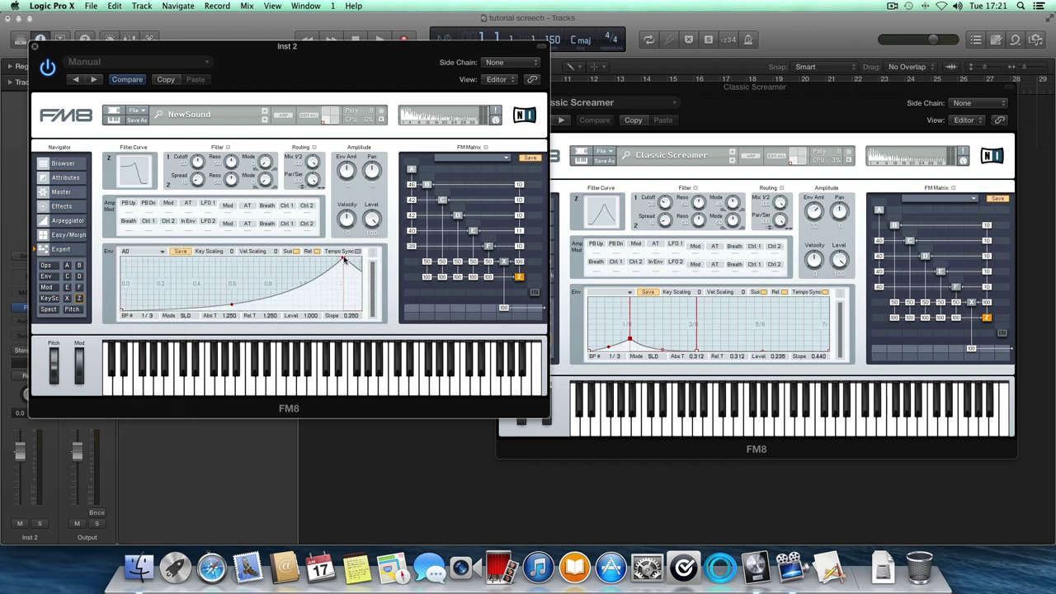
pyautogui.moveTo(345, 259); pyautogui.dragTo(242, 288)
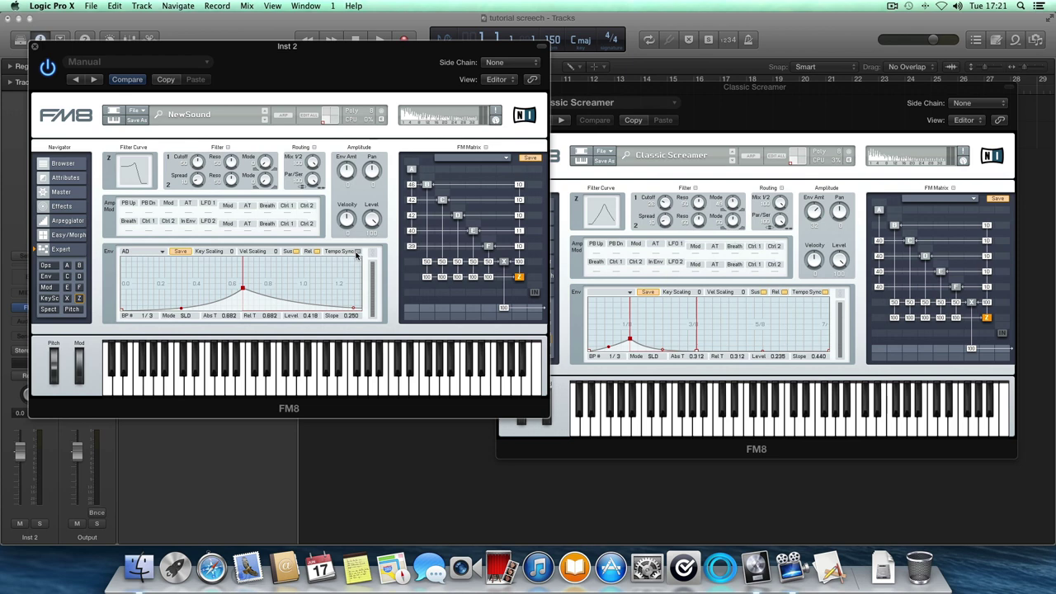
pyautogui.moveTo(242, 288); pyautogui.dragTo(142, 297)
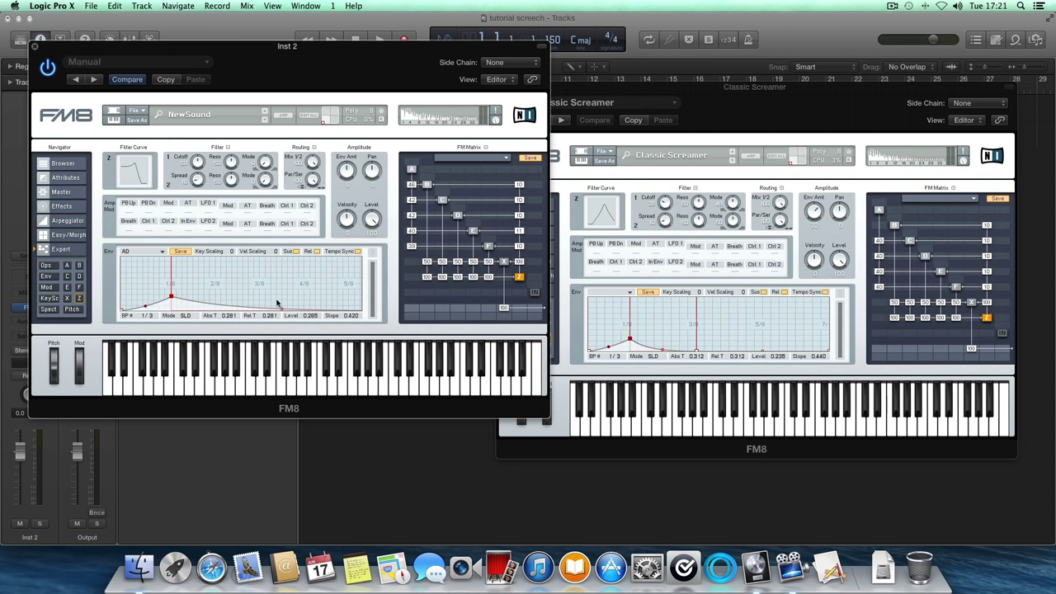
pyautogui.moveTo(278, 289)
pyautogui.mouseDown()
pyautogui.moveTo(284, 313)
pyautogui.moveTo(212, 313)
pyautogui.mouseUp()
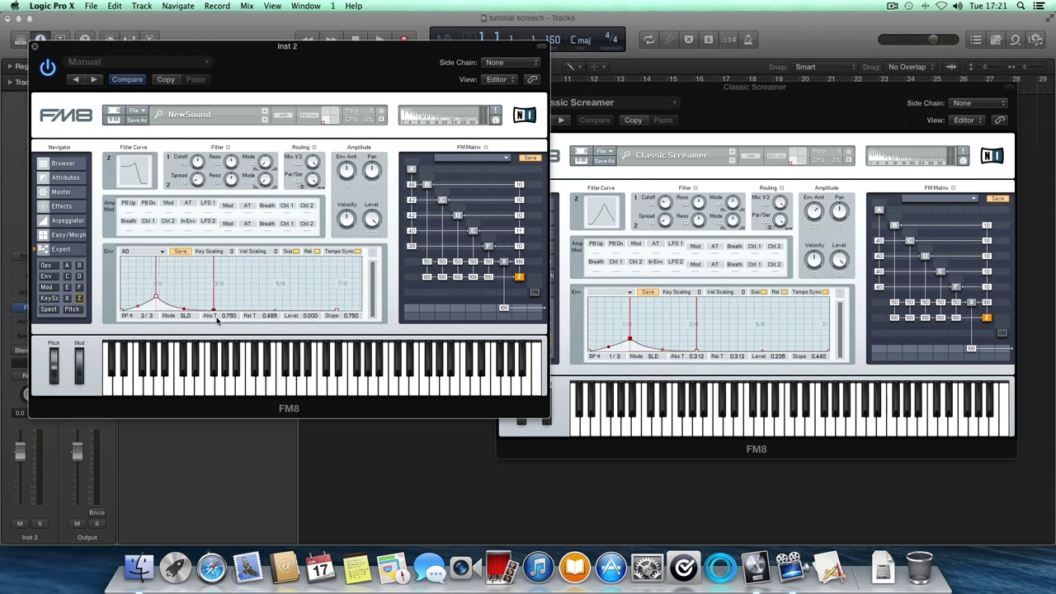
pyautogui.click(632, 342)
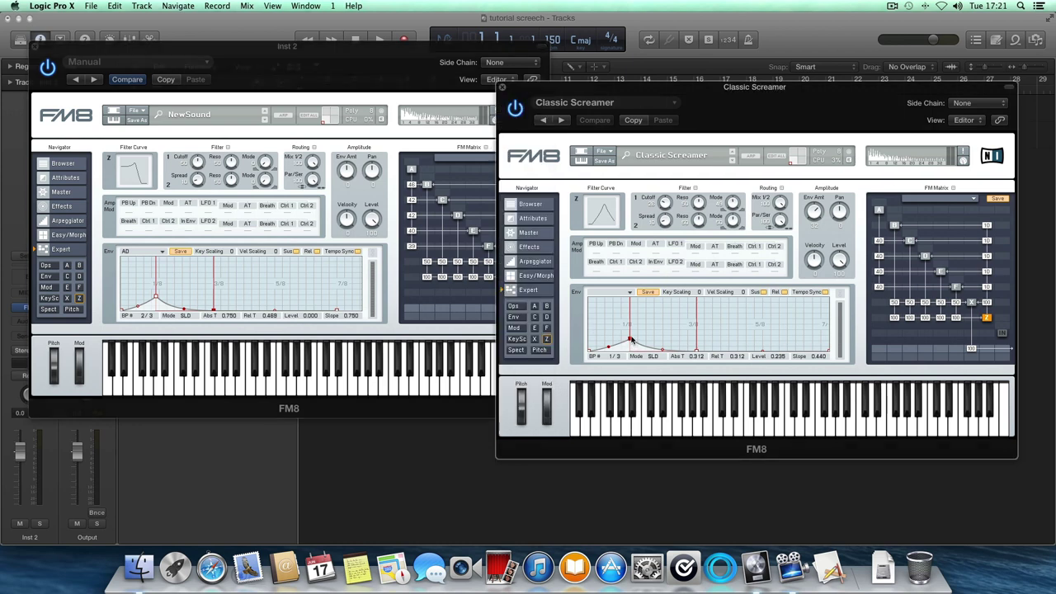
# Step: Lower the filter envelope's first breakpoint to about 0.260 time and 0.184 level
pyautogui.click(154, 301)
pyautogui.moveTo(154, 300); pyautogui.dragTo(153, 303)
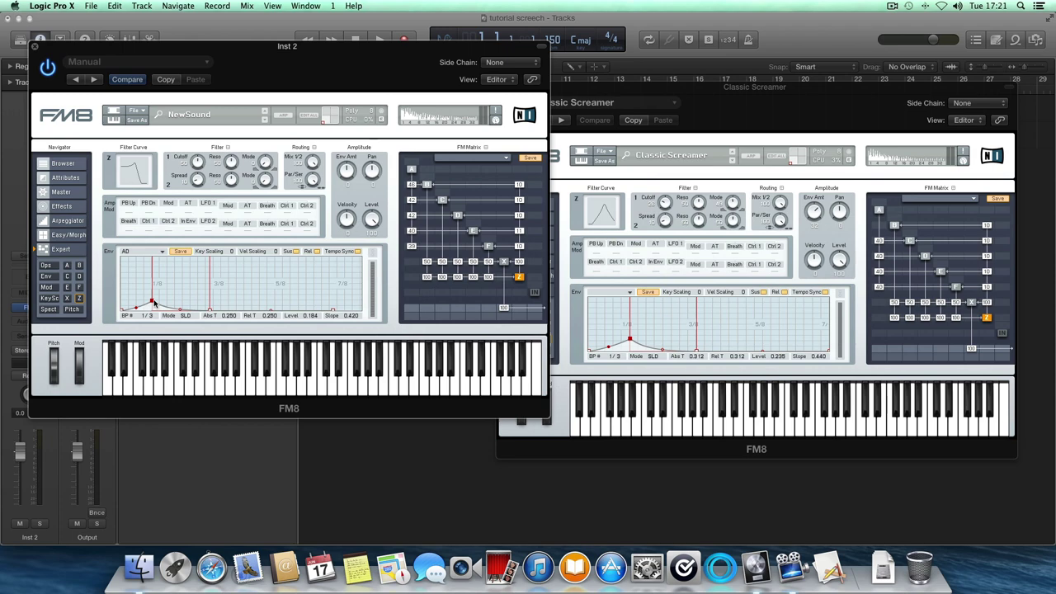
pyautogui.moveTo(288, 47); pyautogui.dragTo(251, 76)
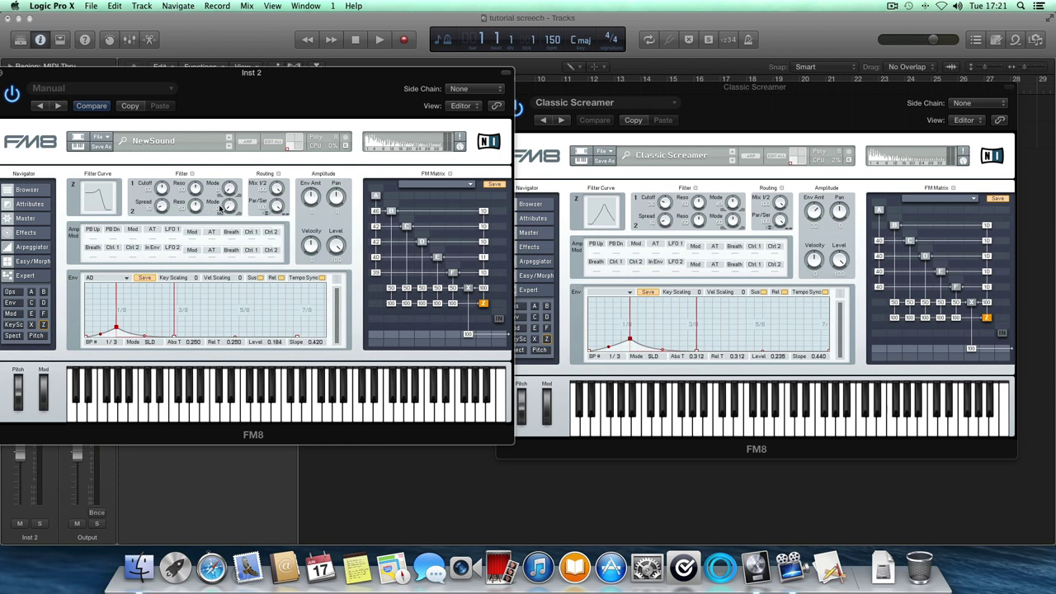
# Step: Set the filter to bandpass with cutoff about 28 and envelope amount about 31
pyautogui.moveTo(234, 189); pyautogui.dragTo(235, 90)
pyautogui.moveTo(162, 188); pyautogui.dragTo(163, 206)
pyautogui.moveTo(311, 196); pyautogui.dragTo(305, 192)
pyautogui.moveTo(306, 191); pyautogui.dragTo(305, 193)
pyautogui.moveTo(318, 199); pyautogui.dragTo(317, 196)
# Step: Show the new FM8 sound's effects page beside Classic Screamer's effects settings
pyautogui.click(730, 110)
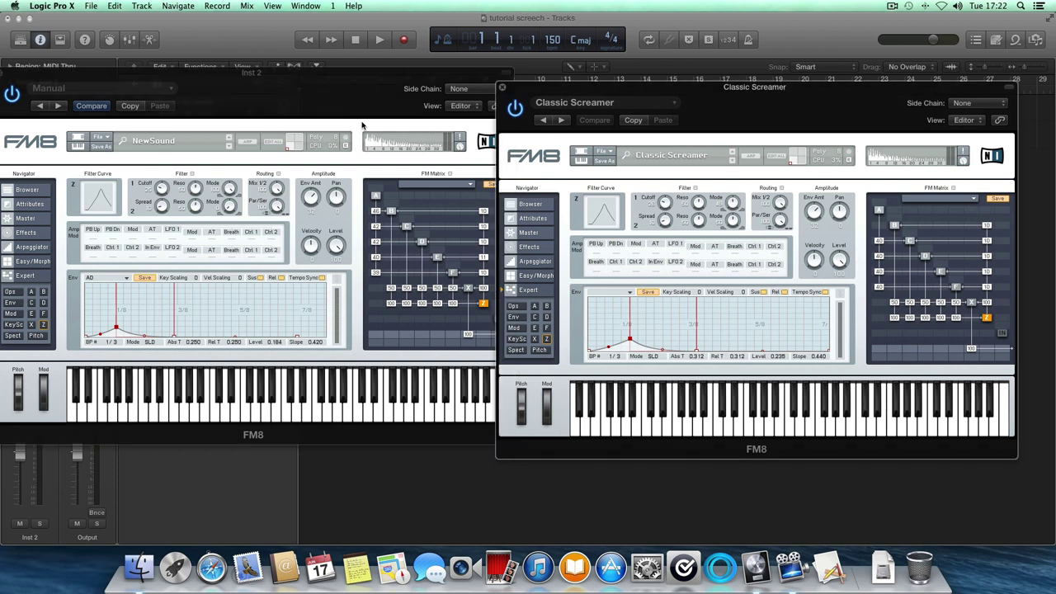
pyautogui.moveTo(248, 73); pyautogui.dragTo(464, 68)
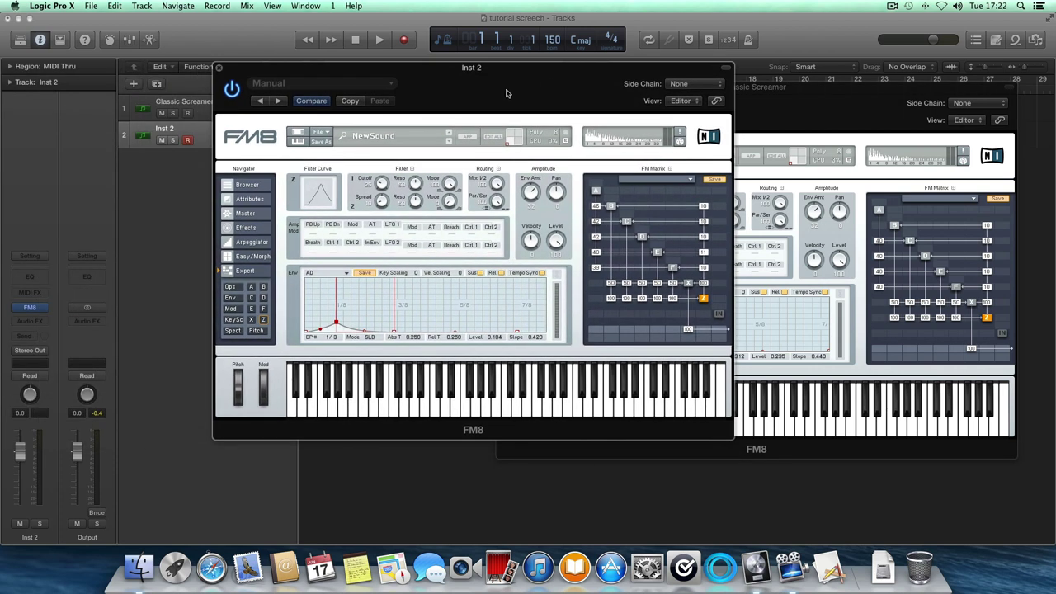
pyautogui.click(250, 228)
pyautogui.click(848, 161)
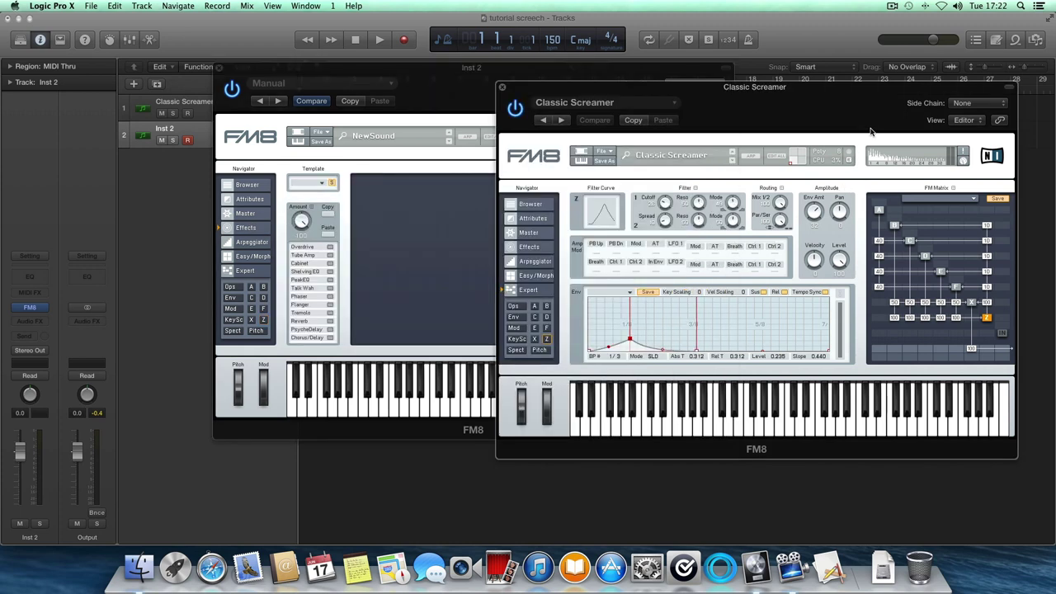
pyautogui.click(530, 246)
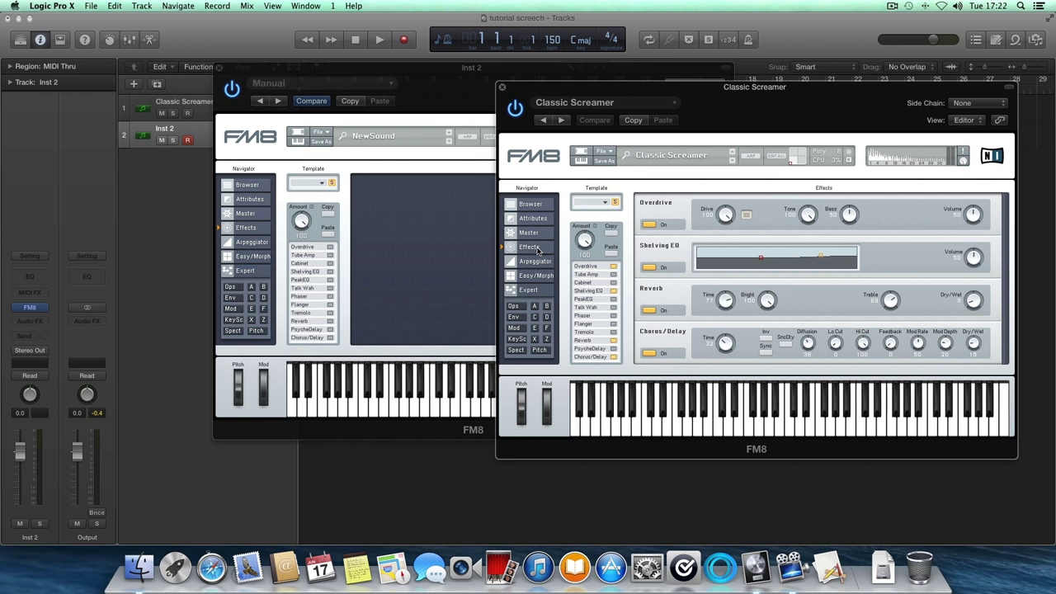
# Step: Enable Overdrive on the new sound with Drive and Tone both at 100
pyautogui.click(333, 247)
pyautogui.moveTo(444, 195); pyautogui.dragTo(447, 37)
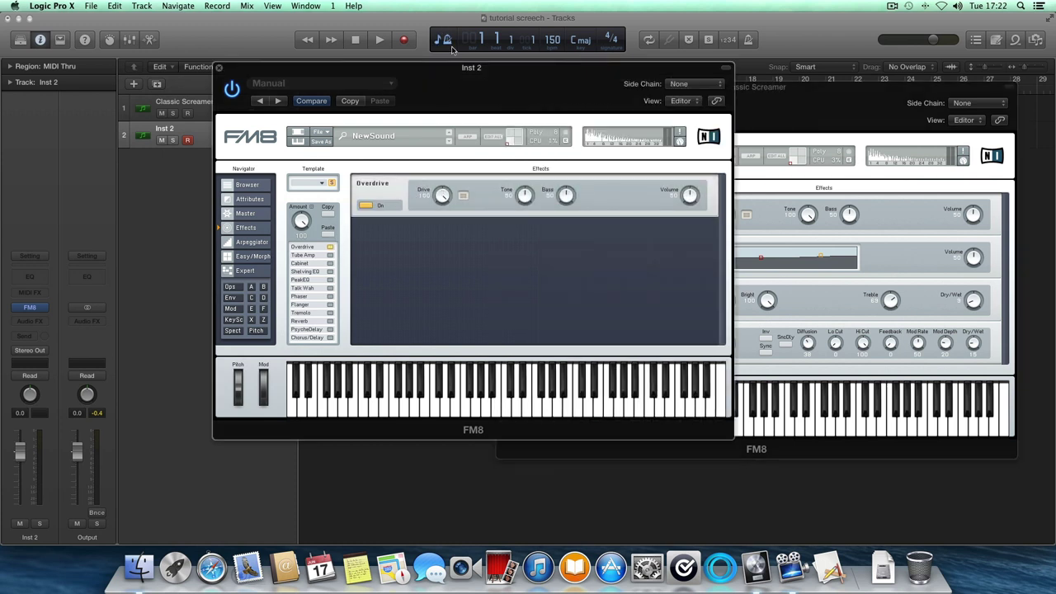
pyautogui.moveTo(523, 205); pyautogui.dragTo(447, 96)
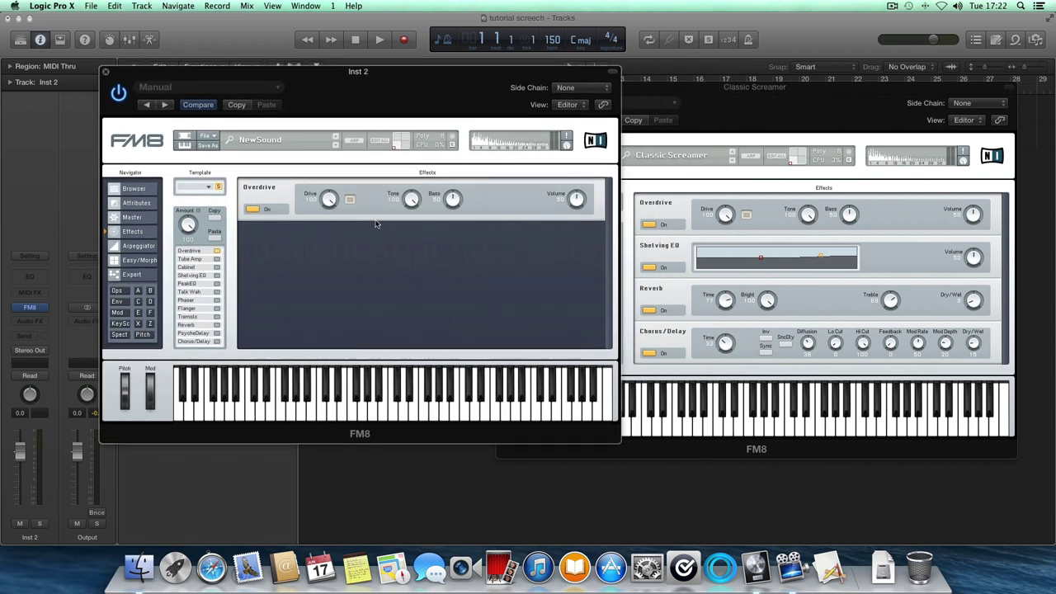
# Step: Add a Shelving EQ with its curve shaped, and enable Reverb
pyautogui.click(216, 276)
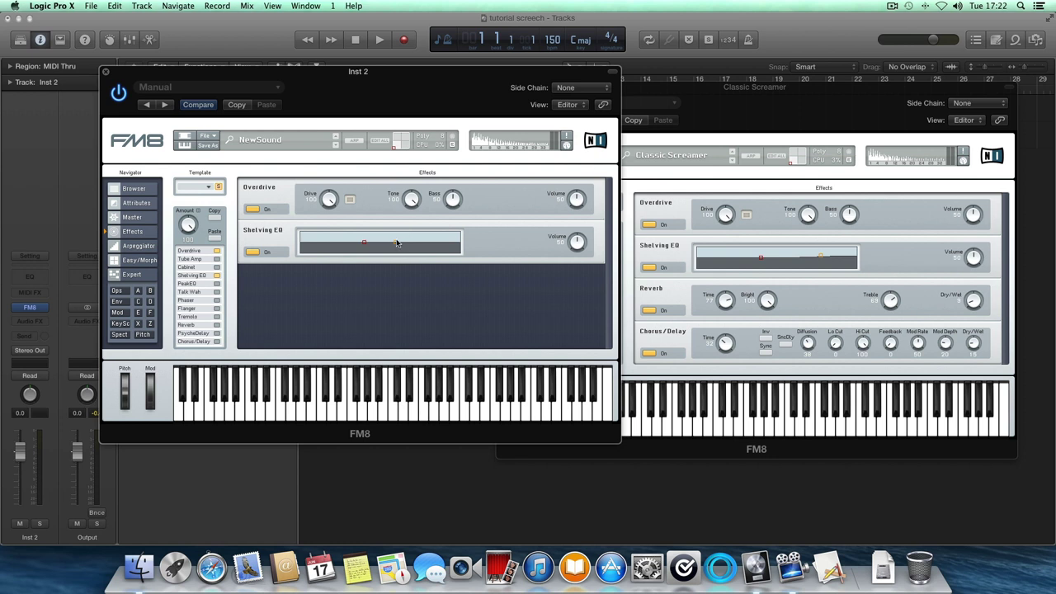
pyautogui.moveTo(395, 243); pyautogui.dragTo(426, 241)
pyautogui.click(216, 326)
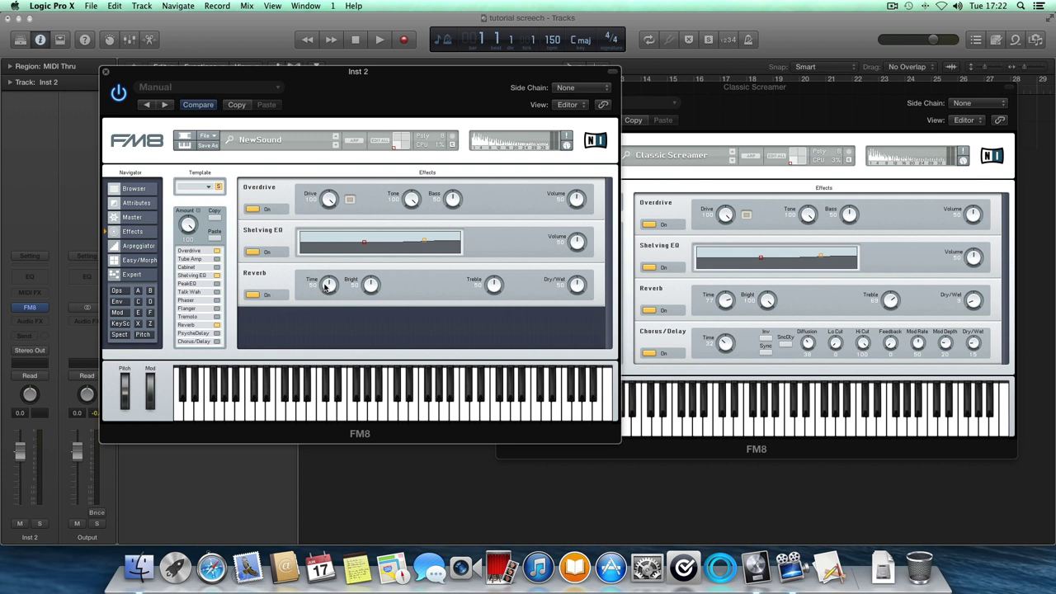
# Step: Set reverb time and ~60 dry/wet; add synced Chorus/Delay with diffusion 15 and lower mix
pyautogui.moveTo(327, 284); pyautogui.dragTo(326, 281)
pyautogui.moveTo(575, 284); pyautogui.dragTo(576, 297)
pyautogui.click(217, 342)
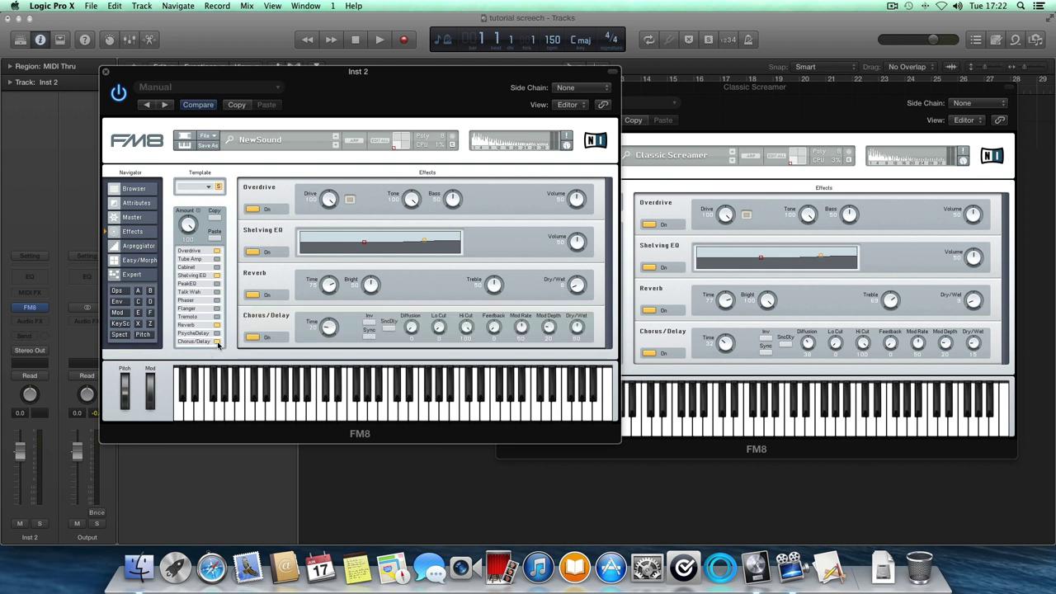
pyautogui.click(370, 338)
pyautogui.click(388, 329)
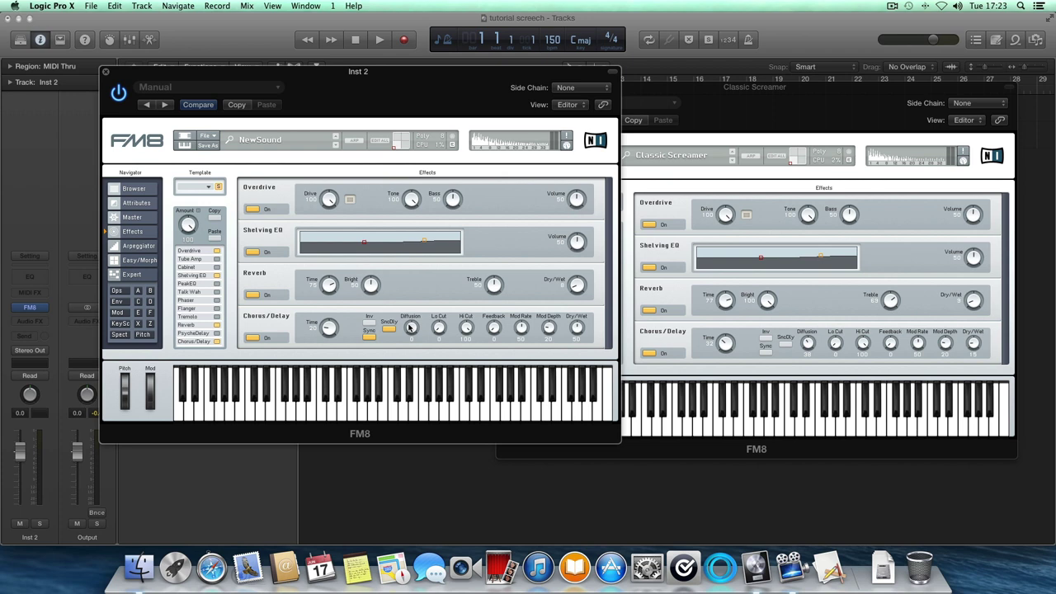
pyautogui.moveTo(410, 328); pyautogui.dragTo(406, 316)
pyautogui.moveTo(575, 326); pyautogui.dragTo(552, 349)
pyautogui.click(755, 121)
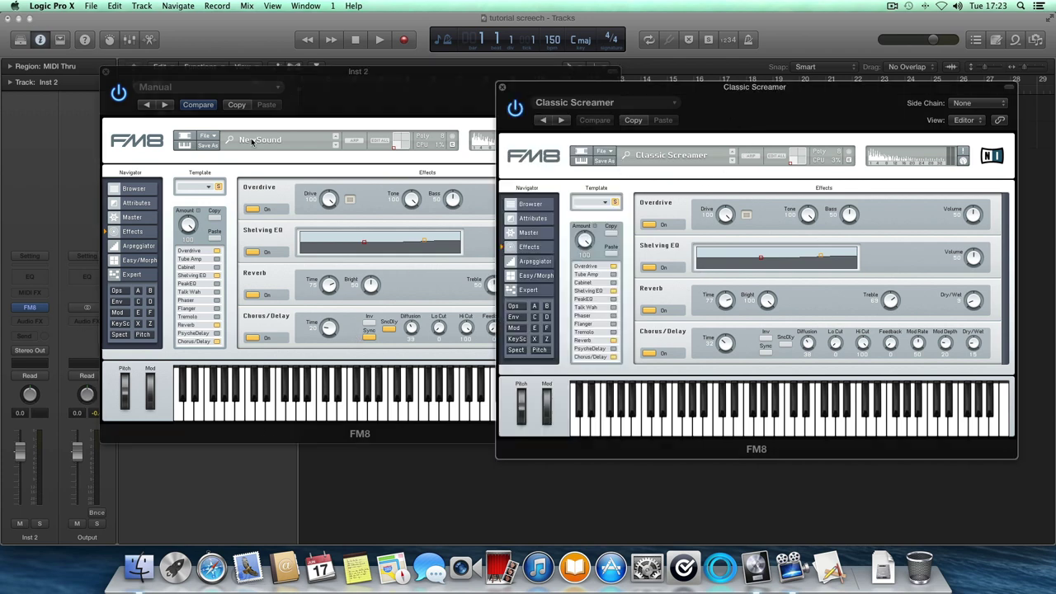
# Step: Move the new sound's FM8 window aside and close Classic Screamer's synth window
pyautogui.moveTo(352, 96); pyautogui.dragTo(452, 121)
pyautogui.click(784, 90)
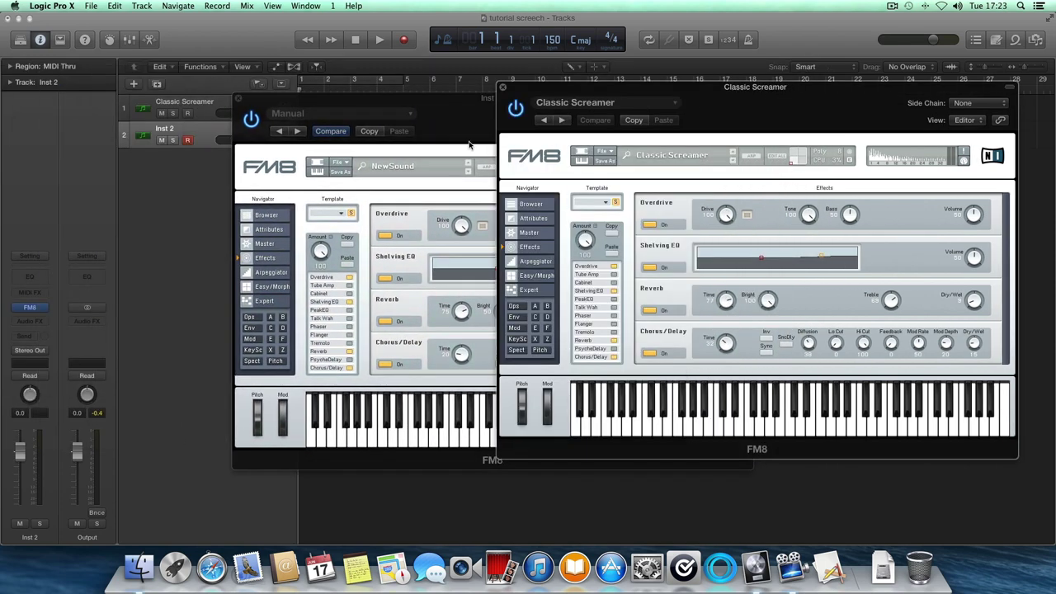
pyautogui.click(497, 98)
# Step: Insert a stereo Channel EQ on Inst 2 with 48dB/Oct cuts at 210 Hz and 15000 Hz
pyautogui.click(26, 322)
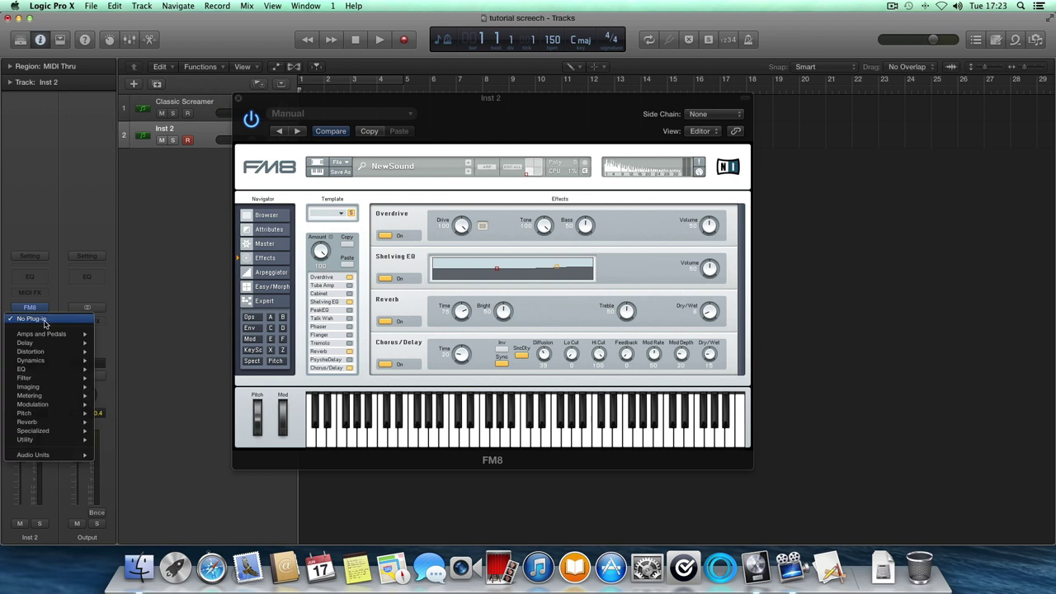
pyautogui.moveTo(47, 362)
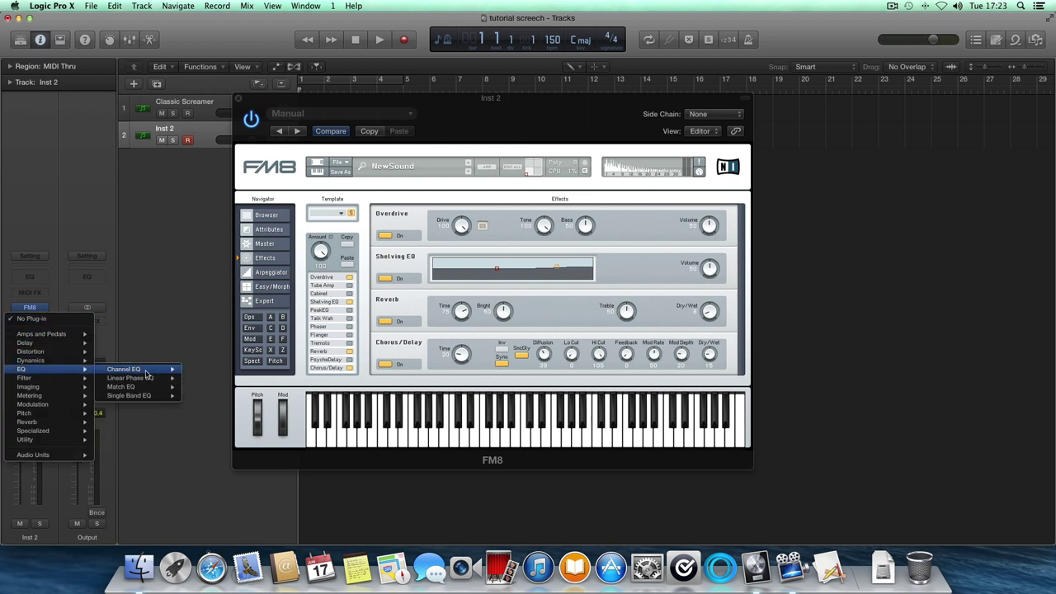
pyautogui.moveTo(148, 370)
pyautogui.click(203, 369)
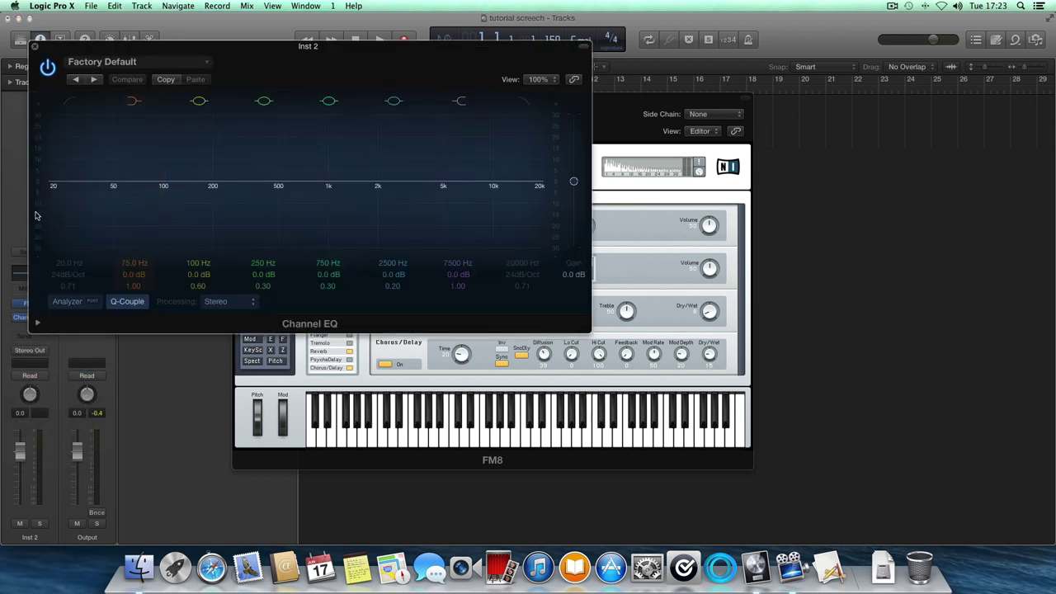
pyautogui.click(70, 107)
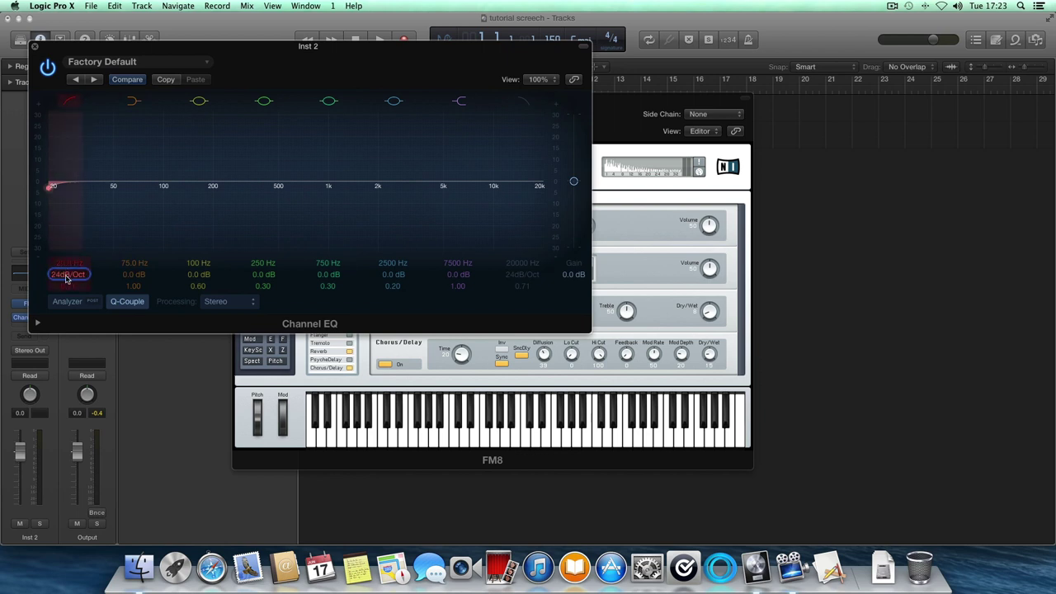
pyautogui.moveTo(67, 279); pyautogui.dragTo(69, 201)
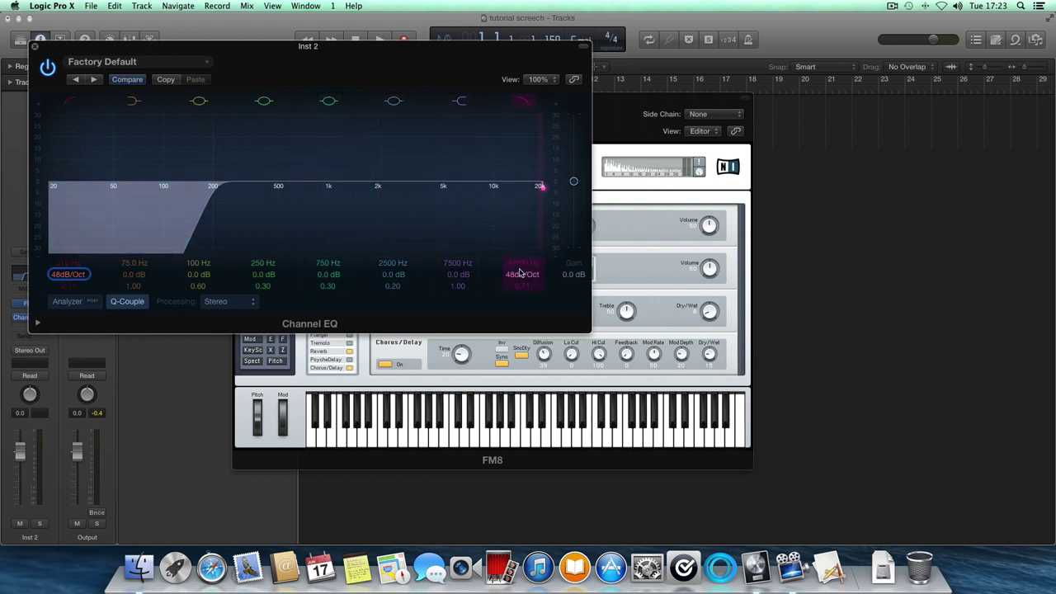
pyautogui.moveTo(522, 263); pyautogui.dragTo(522, 283)
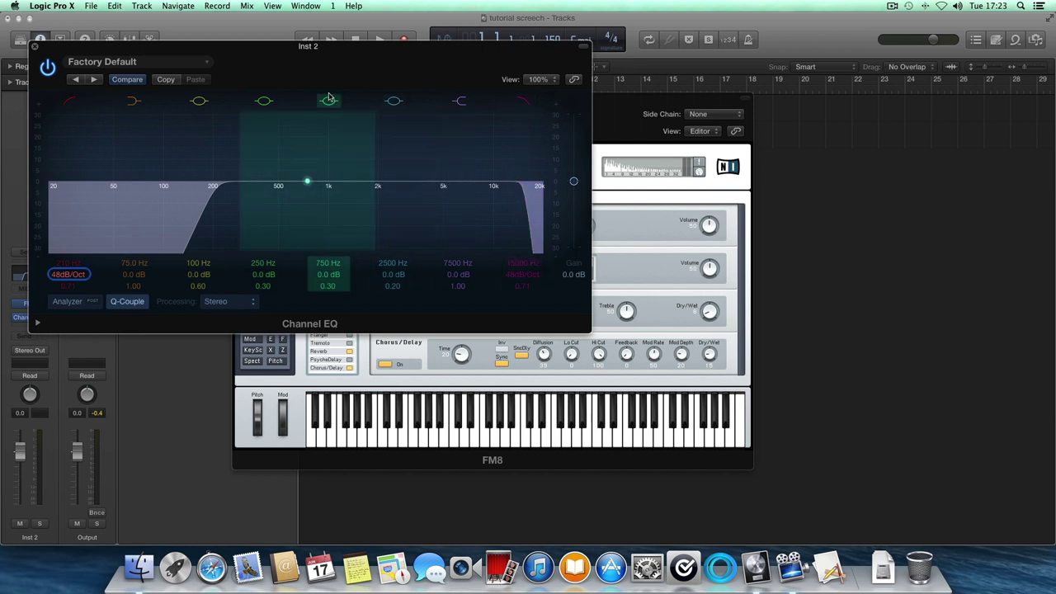
pyautogui.moveTo(398, 53); pyautogui.dragTo(672, 45)
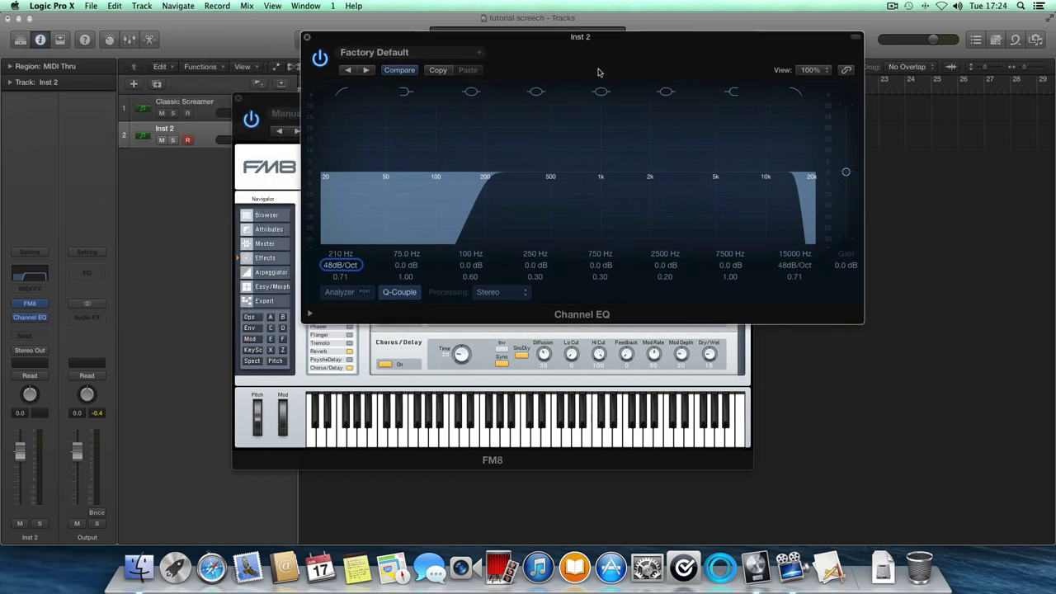
# Step: Insert a stereo Chorus after the Channel EQ with mix about 26% and intensity 100%
pyautogui.click(39, 326)
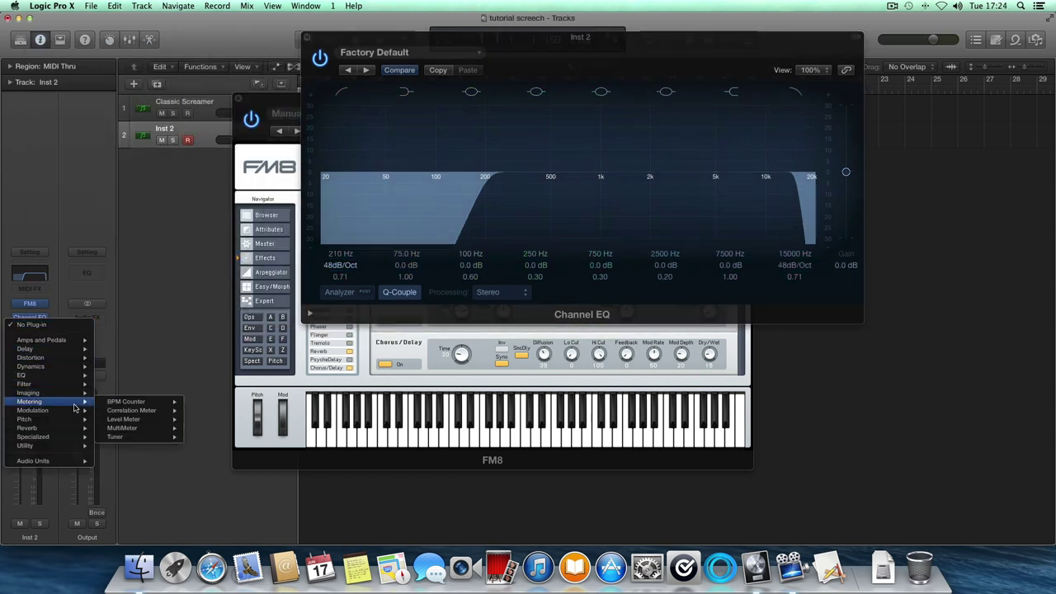
pyautogui.moveTo(79, 410)
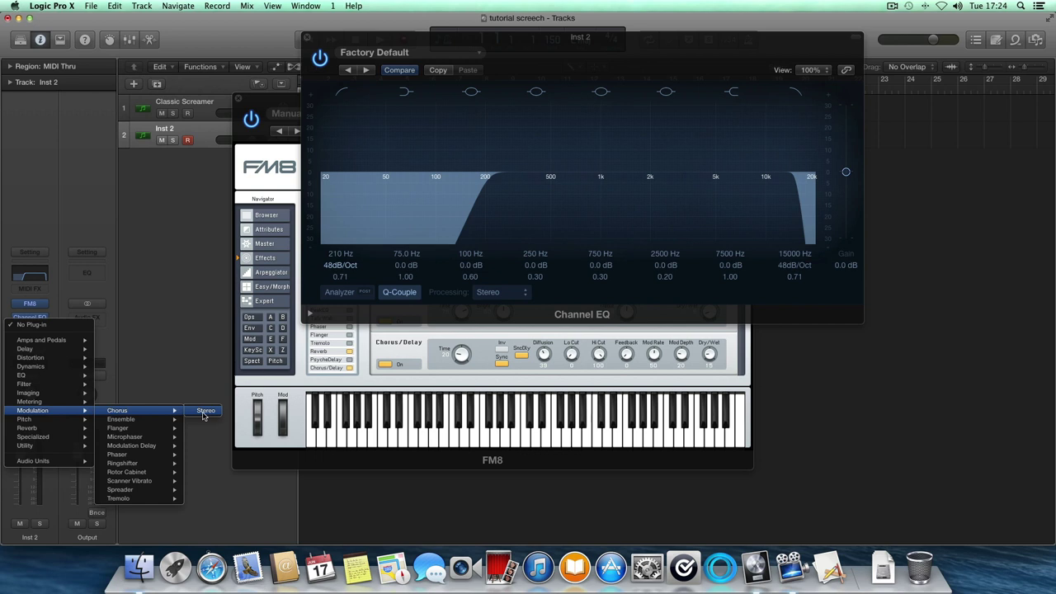
pyautogui.click(202, 411)
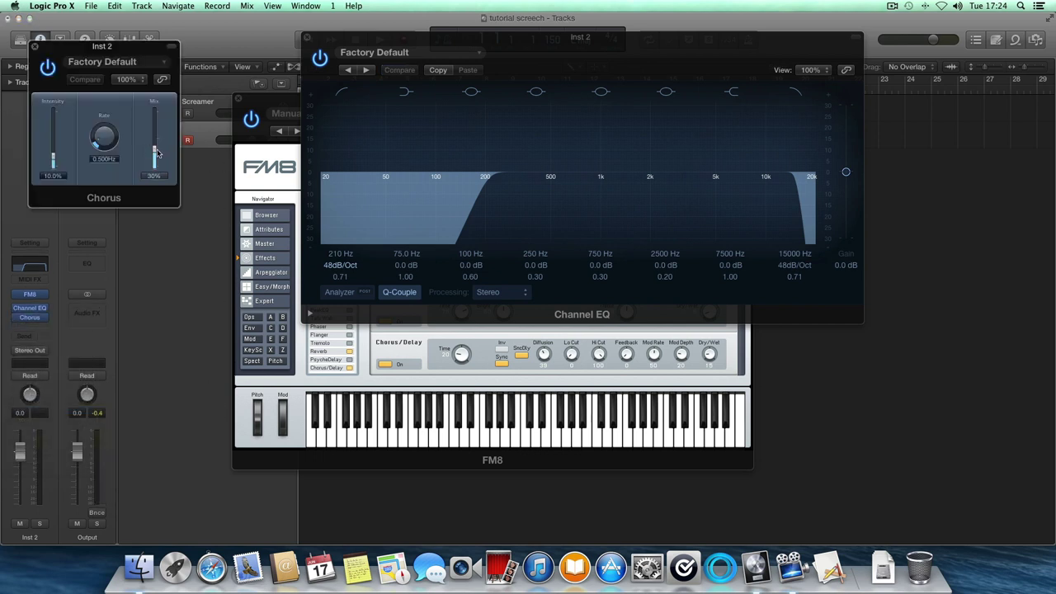
pyautogui.moveTo(156, 152); pyautogui.dragTo(161, 156)
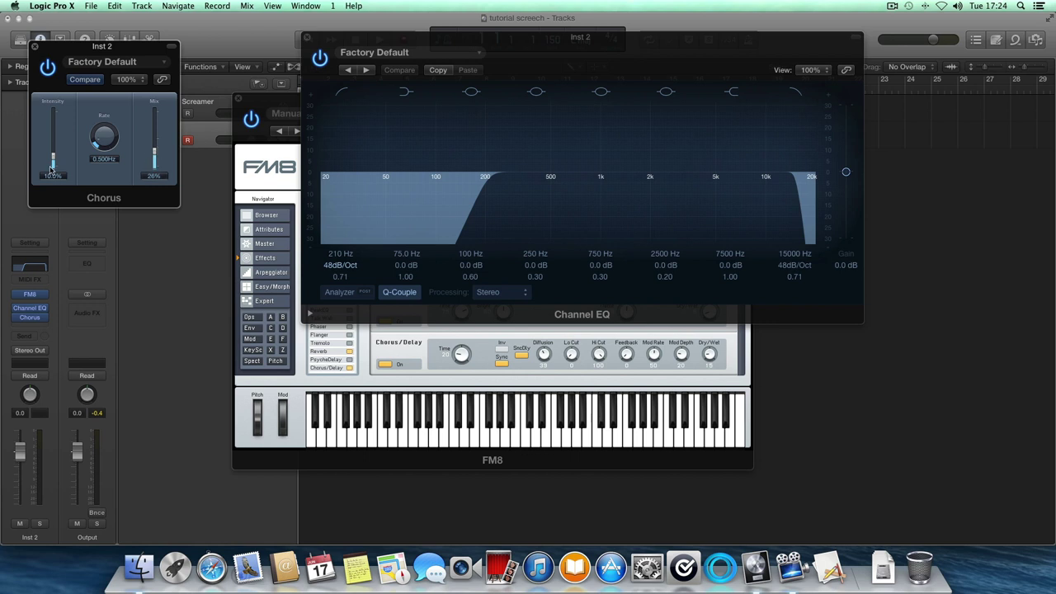
pyautogui.moveTo(54, 159); pyautogui.dragTo(55, 109)
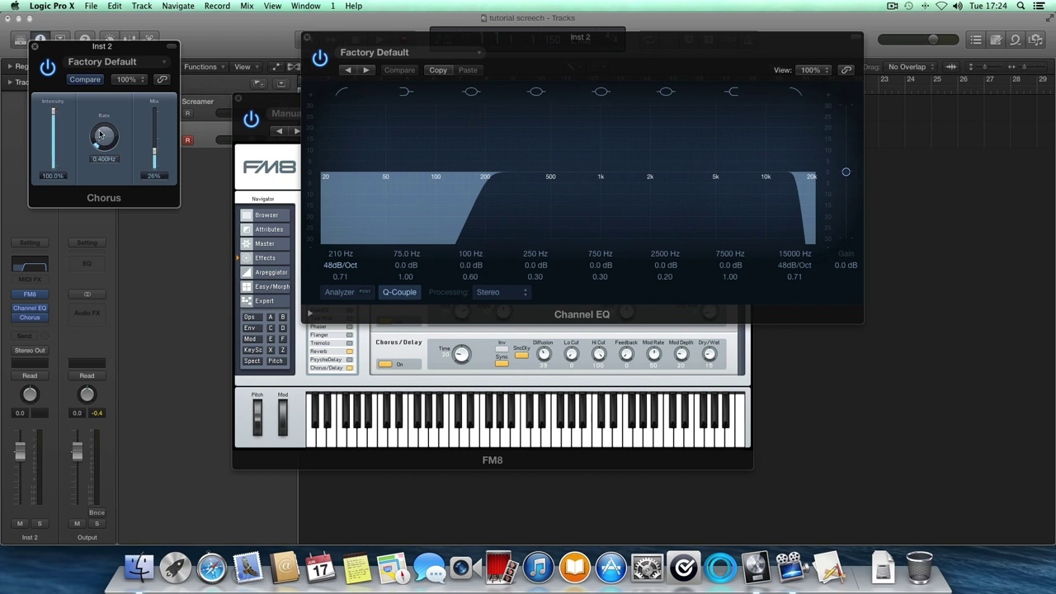
# Step: Close the Channel EQ window and reposition the FM8 and Chorus windows
pyautogui.click(304, 37)
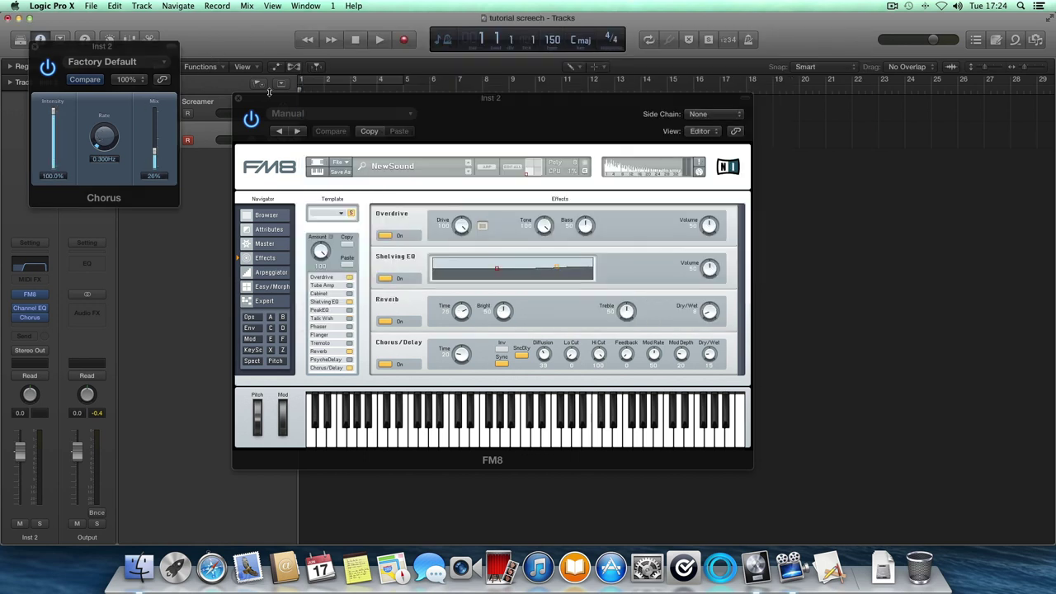
pyautogui.moveTo(302, 99); pyautogui.dragTo(570, 109)
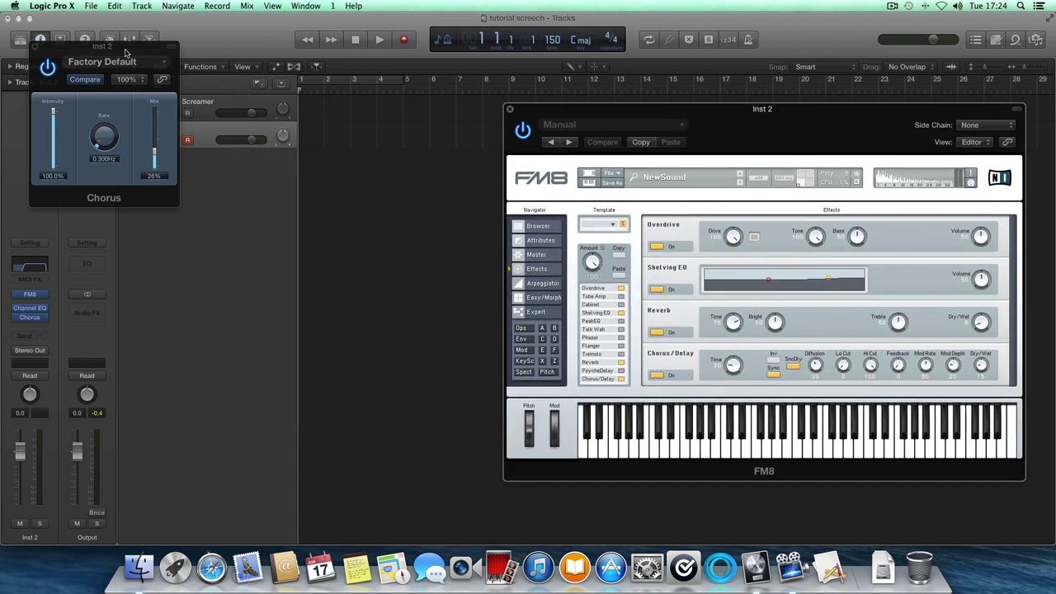
pyautogui.moveTo(122, 48); pyautogui.dragTo(577, 123)
# Step: Check Classic Screamer's Chorus settings, then return to Inst 2
pyautogui.click(241, 102)
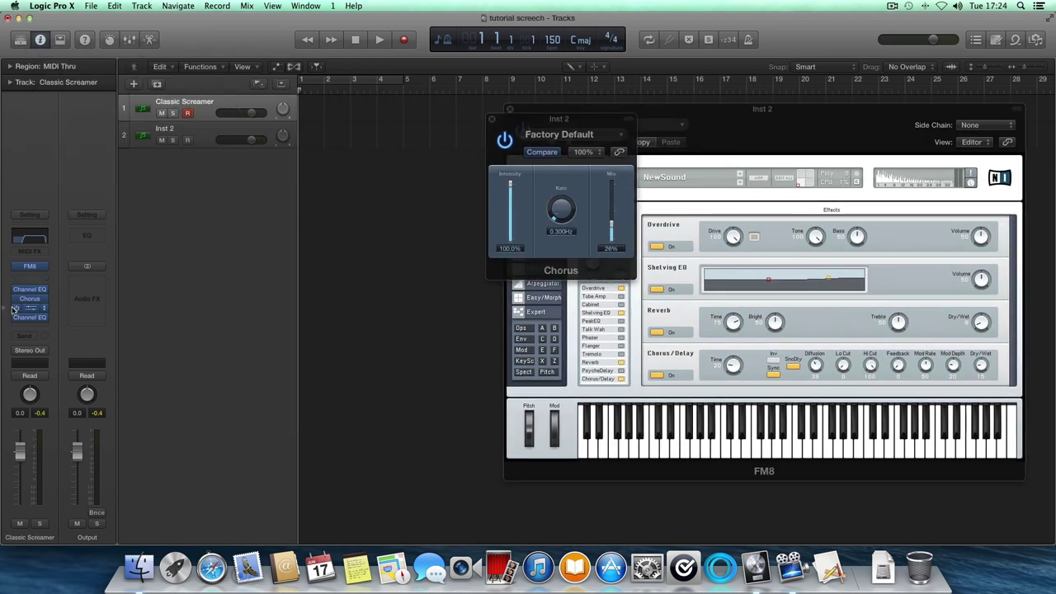
pyautogui.click(30, 298)
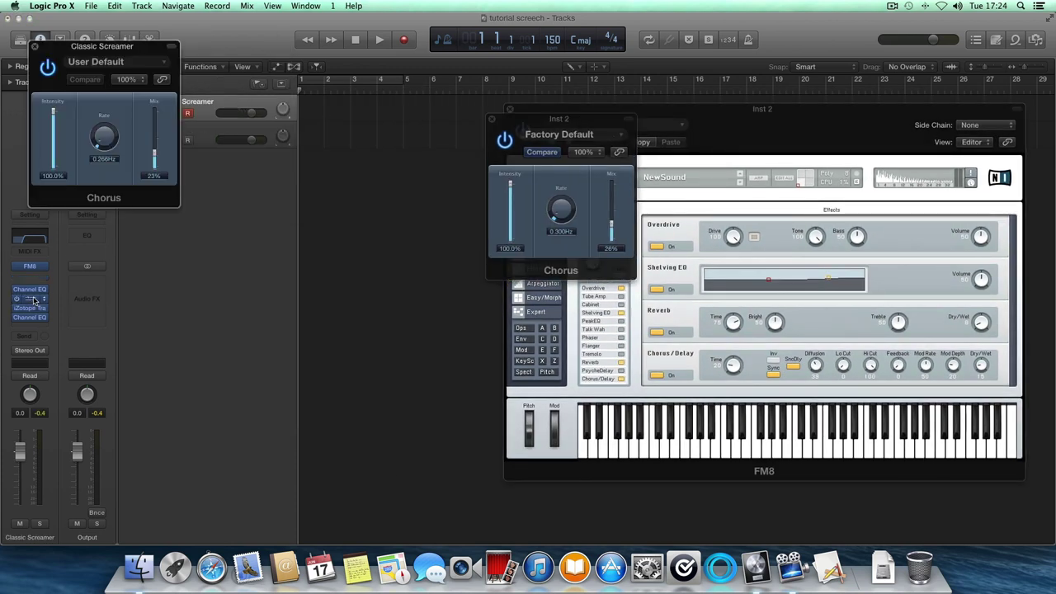
pyautogui.click(35, 46)
pyautogui.click(183, 132)
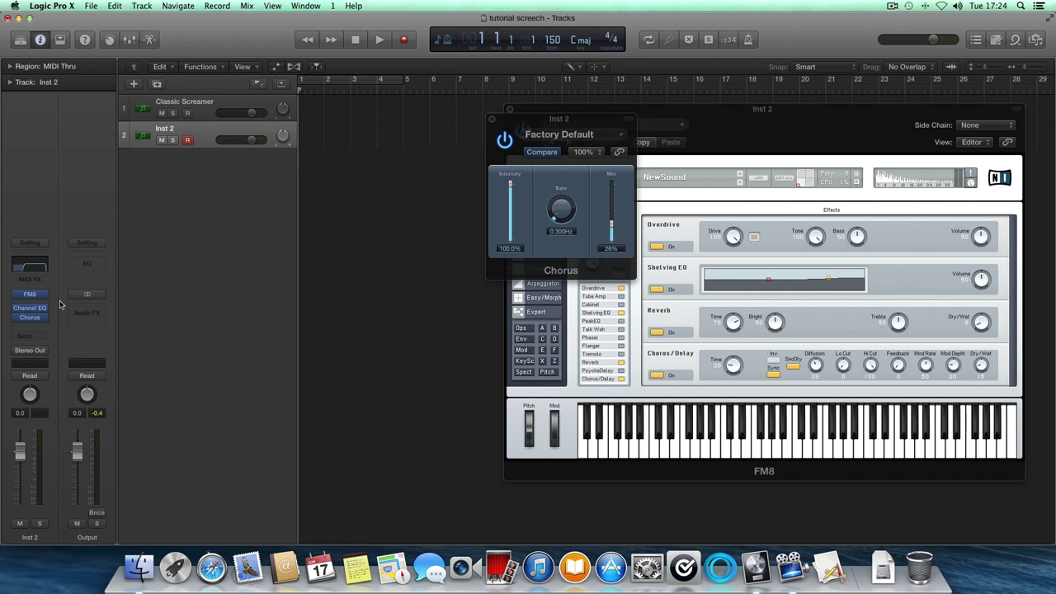
pyautogui.click(33, 320)
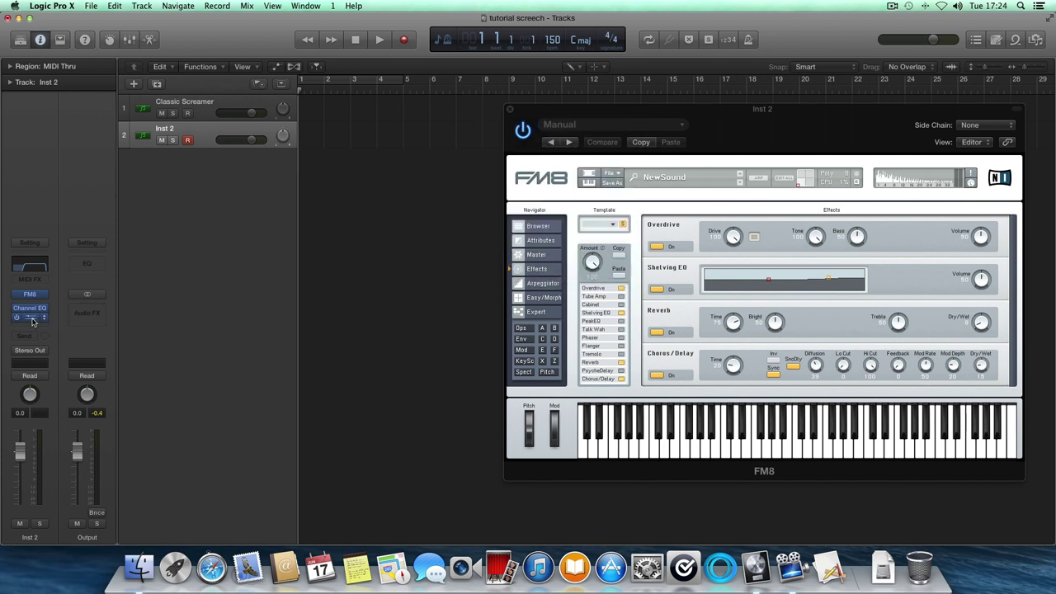
# Step: Review Inst 2's Chorus settings again, close the window and reselect Inst 2
pyautogui.click(33, 320)
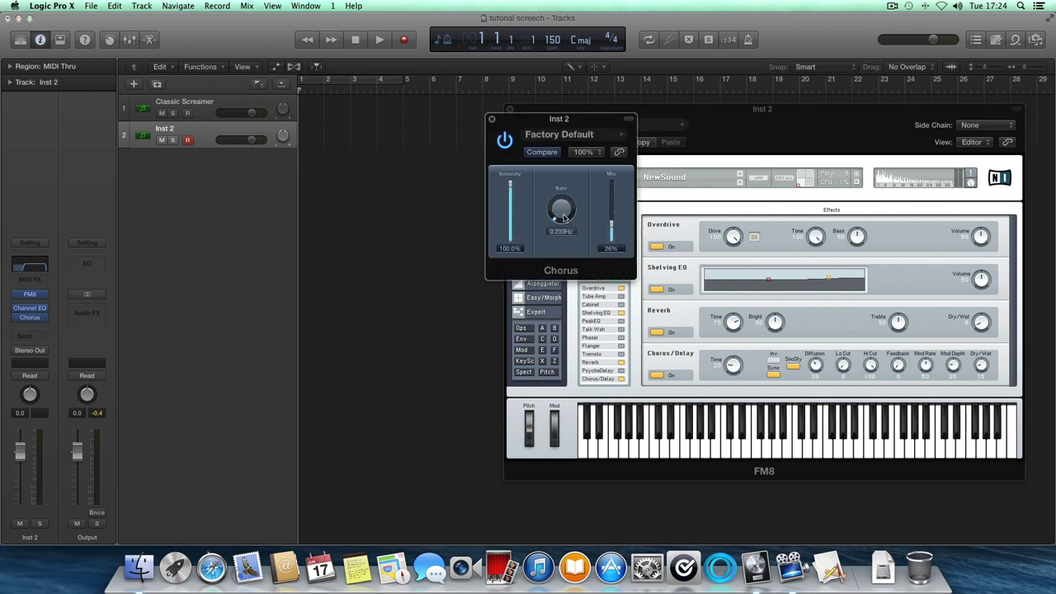
pyautogui.click(491, 119)
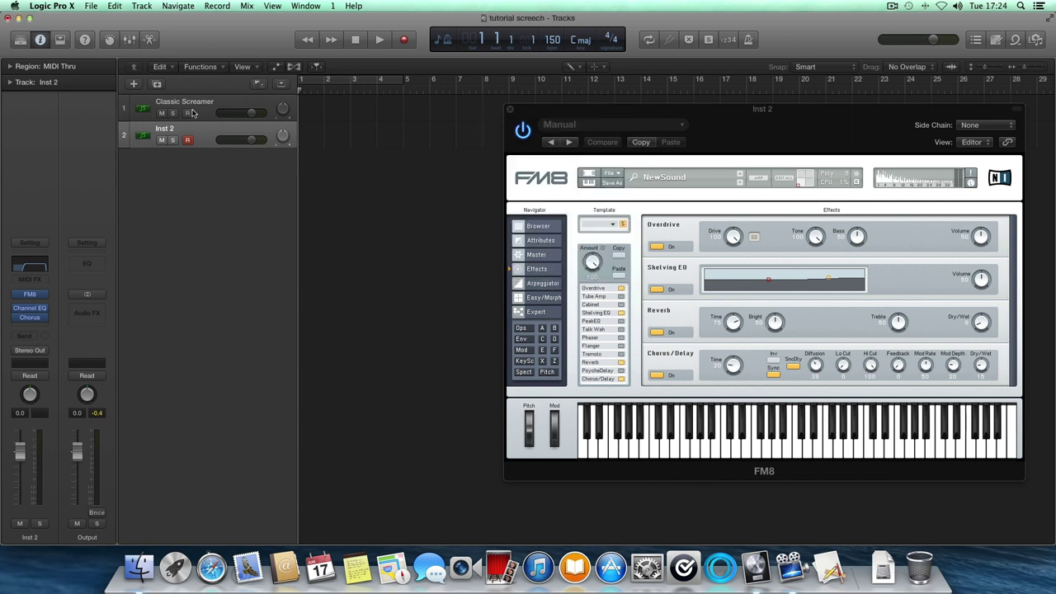
pyautogui.click(219, 104)
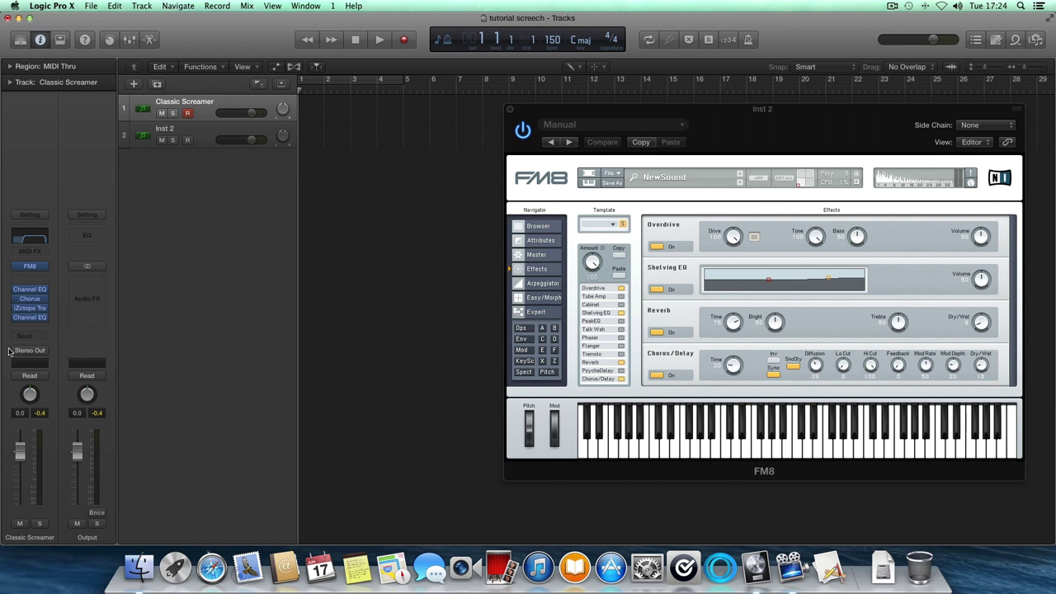
pyautogui.click(203, 134)
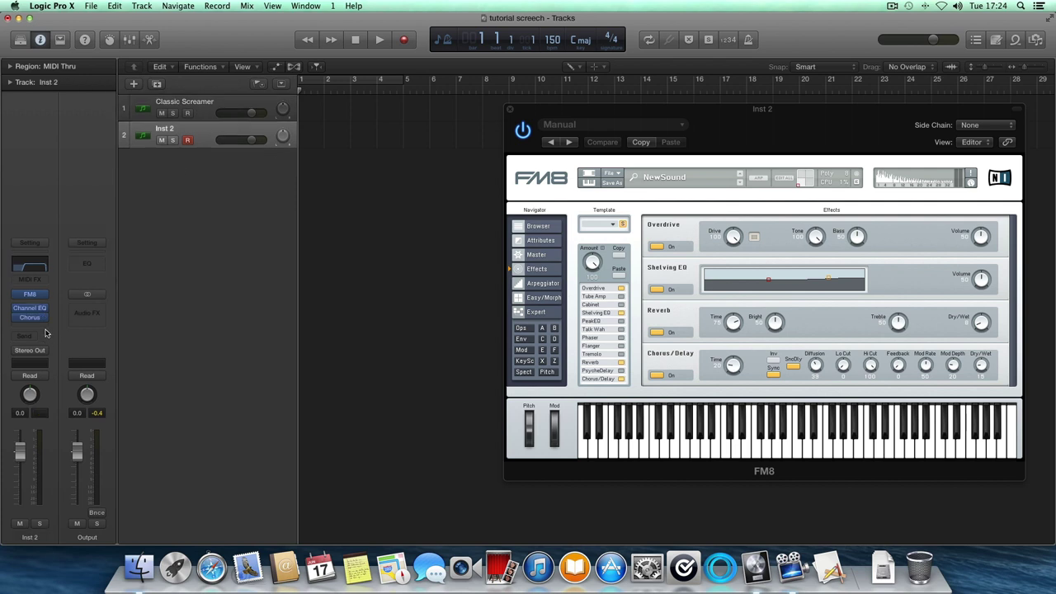
pyautogui.click(46, 329)
# Step: Insert iZotope Trash 2 after the Chorus using Clip Control distortion with style 1.00
pyautogui.moveTo(69, 465)
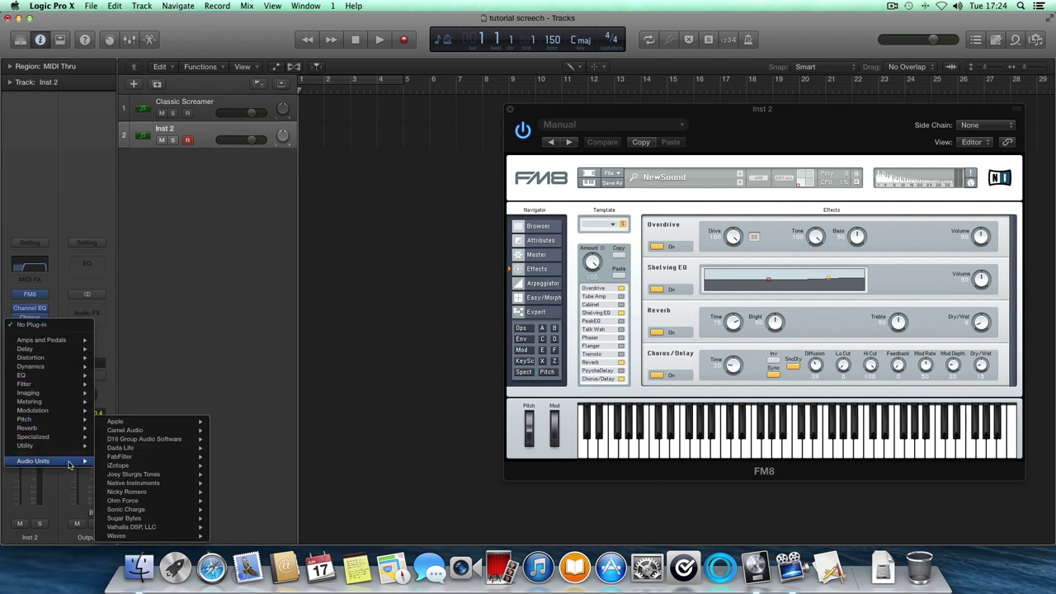
pyautogui.click(314, 467)
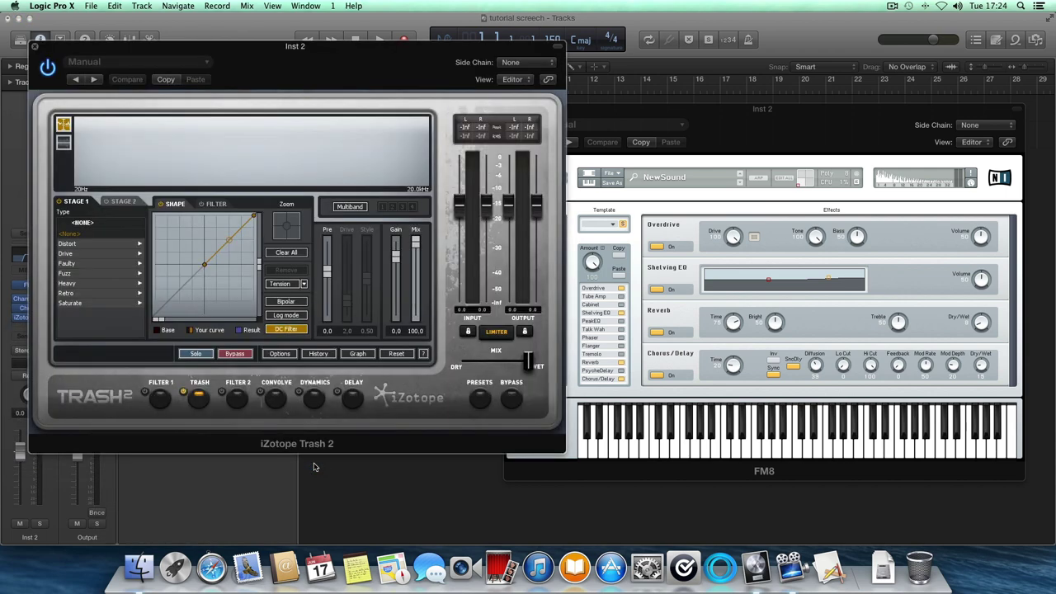
pyautogui.click(83, 245)
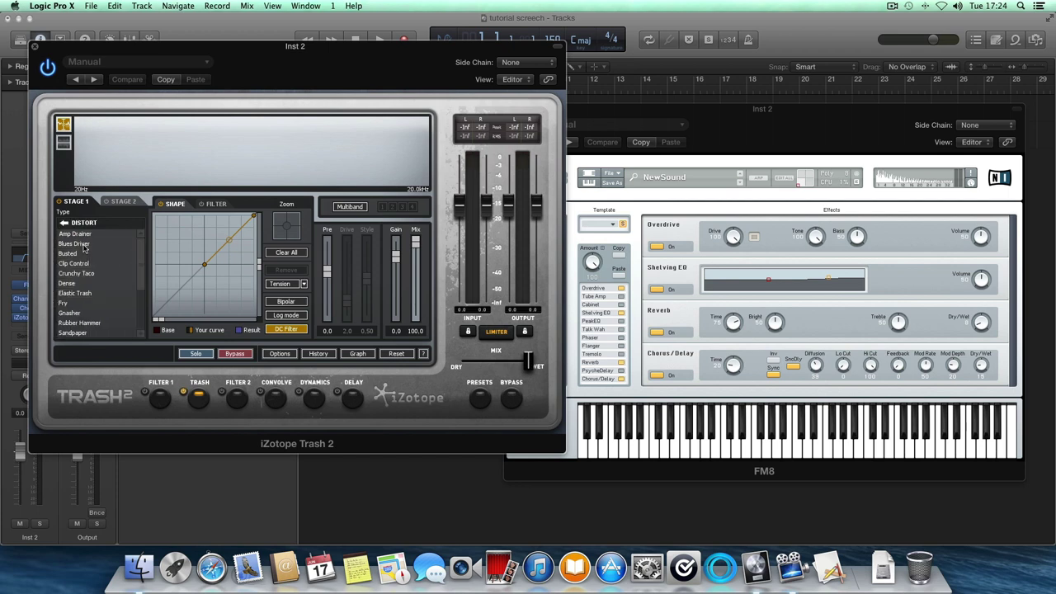
pyautogui.click(94, 263)
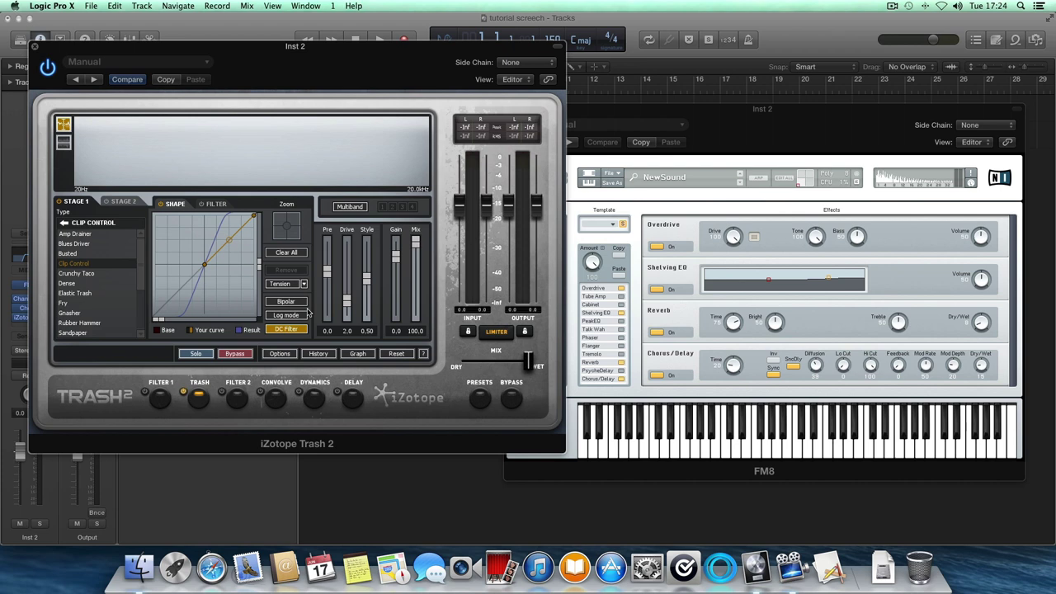
pyautogui.moveTo(370, 285); pyautogui.dragTo(373, 234)
pyautogui.moveTo(407, 78); pyautogui.dragTo(518, 71)
# Step: Set Trash 2's drive to 2.4 and lower its output slightly to -2.8
pyautogui.moveTo(457, 320); pyautogui.dragTo(461, 302)
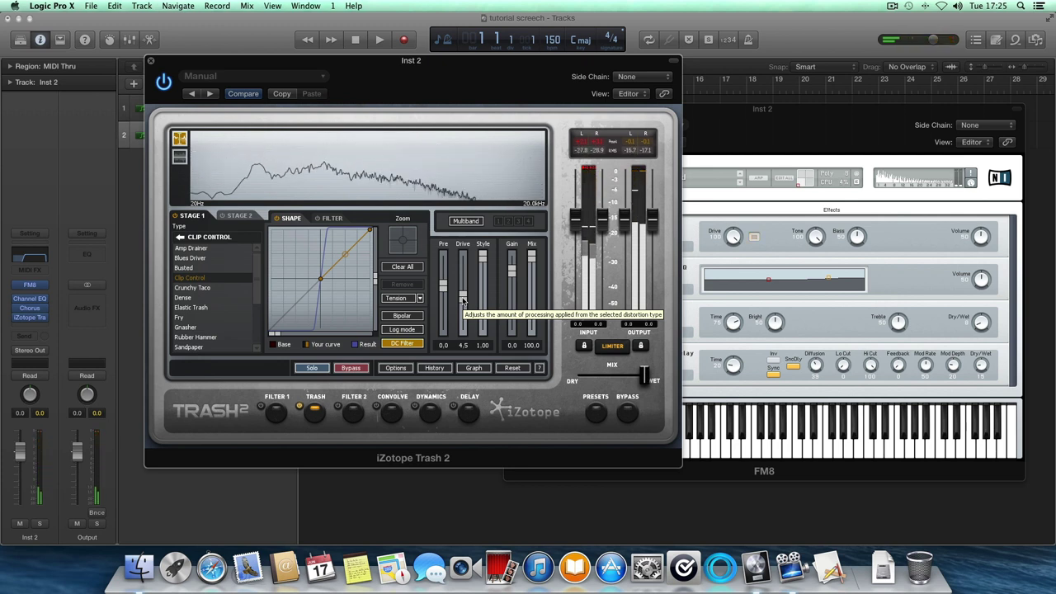
pyautogui.moveTo(463, 300); pyautogui.dragTo(464, 318)
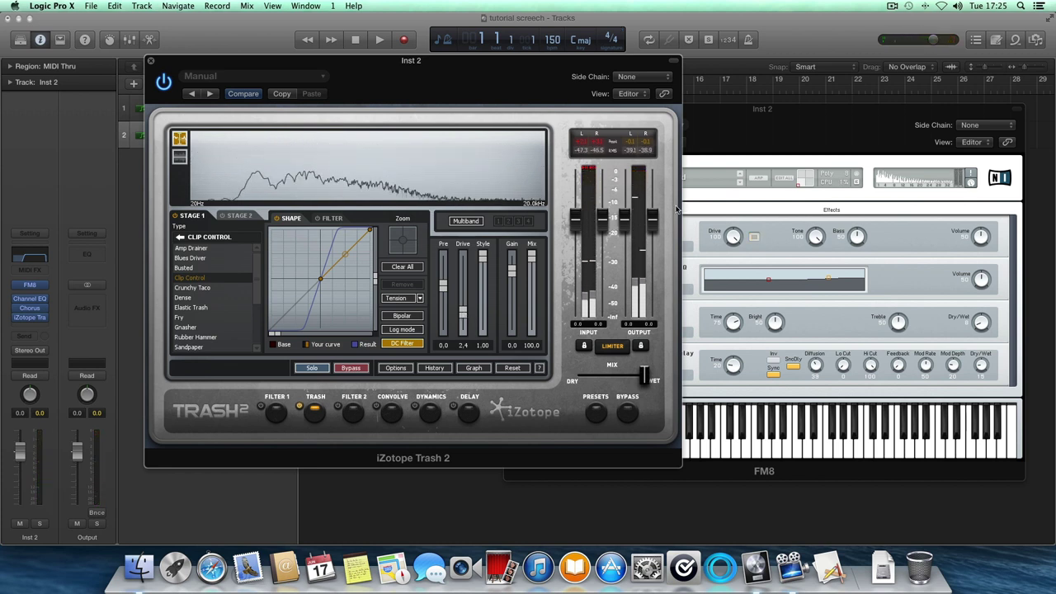
pyautogui.moveTo(651, 219); pyautogui.dragTo(654, 240)
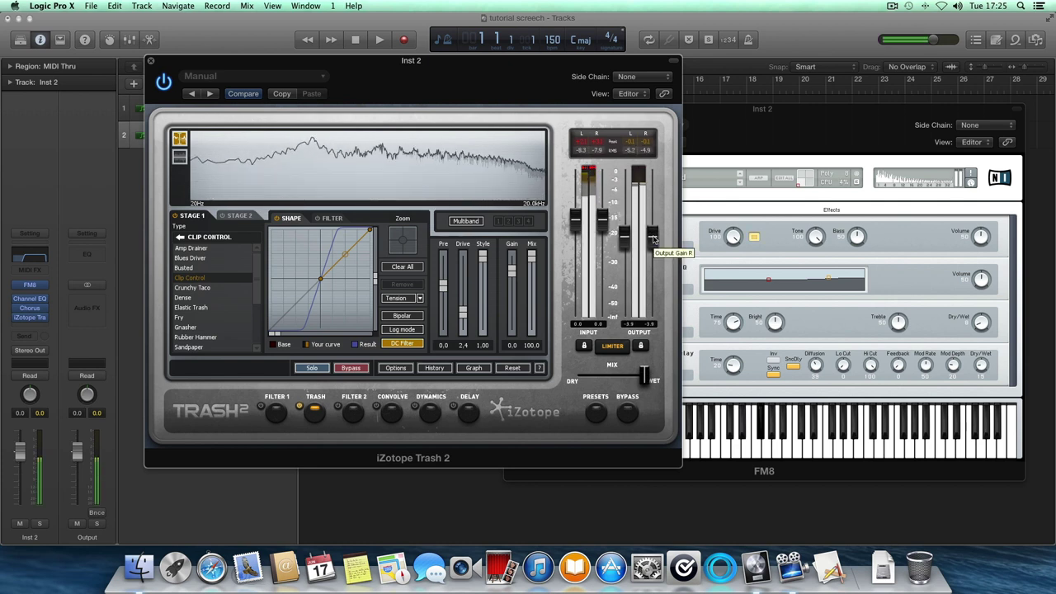
pyautogui.moveTo(653, 239); pyautogui.dragTo(653, 235)
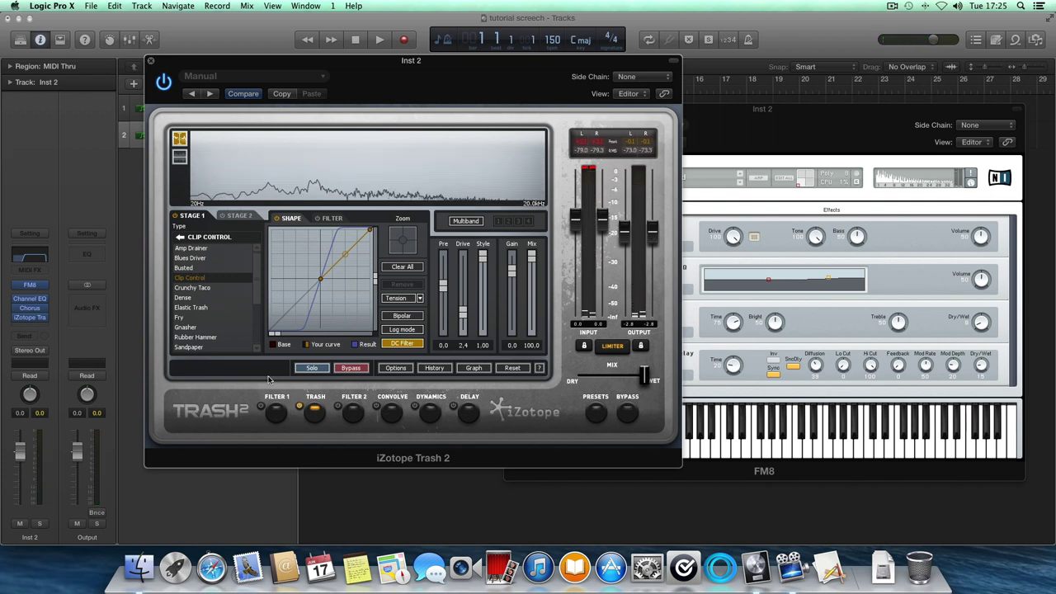
# Step: Close FM8, centre the Trash 2 window and boost a Filter 1 bell around 610 Hz
pyautogui.click(258, 404)
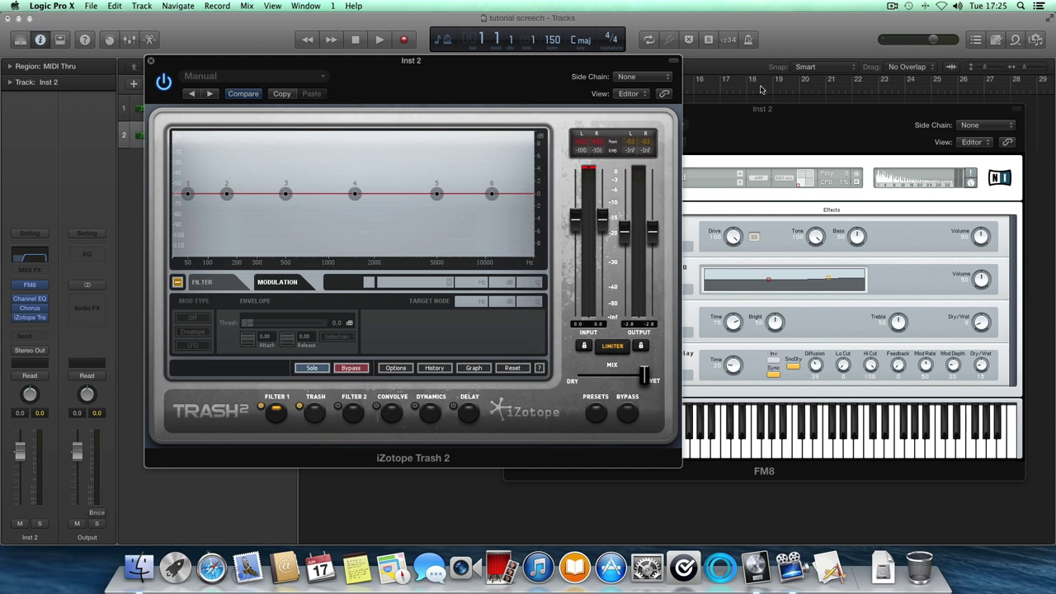
pyautogui.click(718, 111)
pyautogui.click(509, 110)
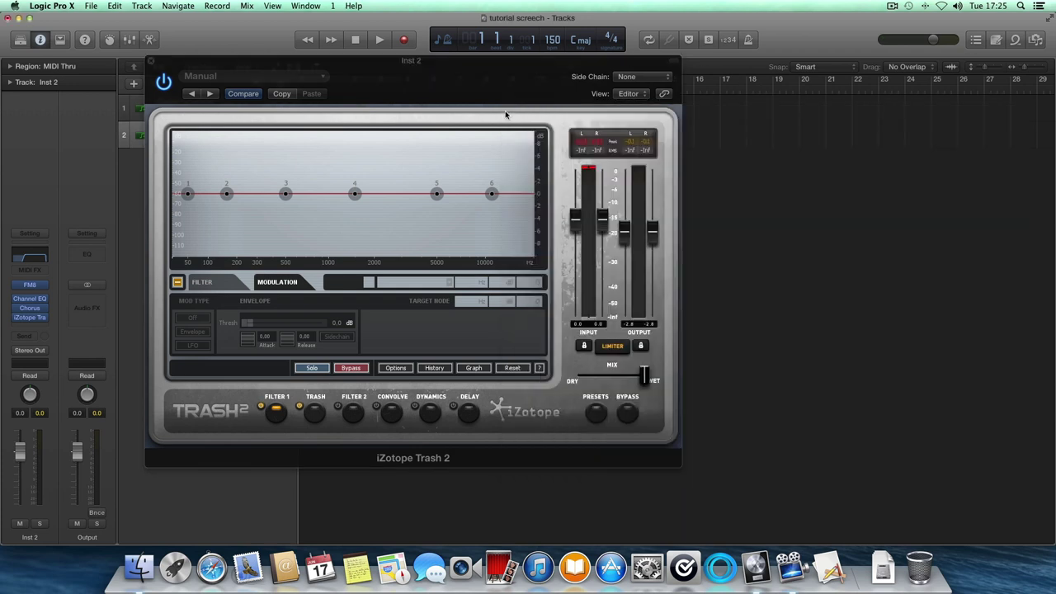
pyautogui.moveTo(460, 86); pyautogui.dragTo(496, 152)
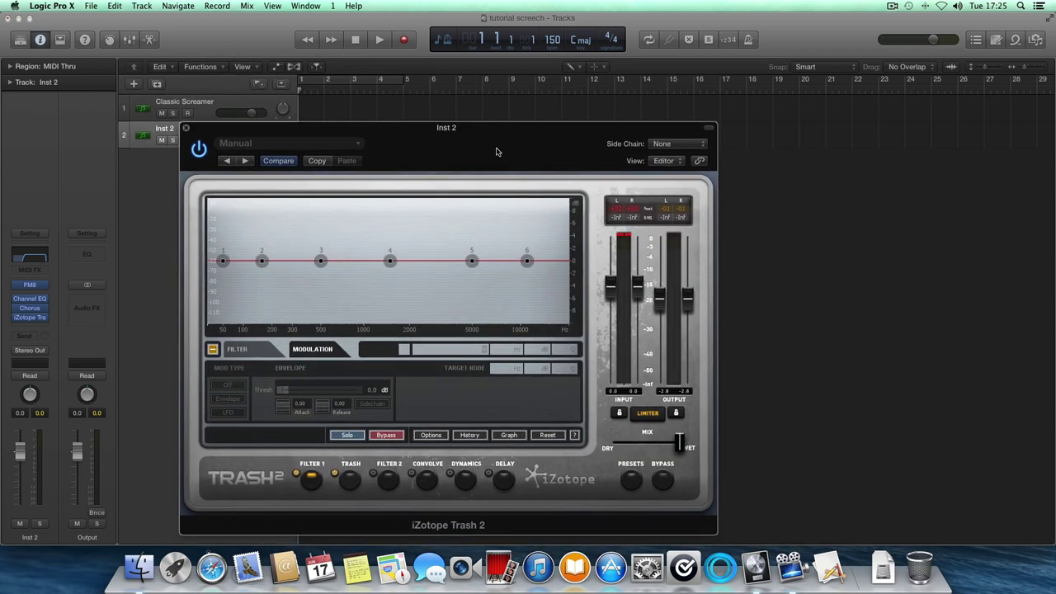
pyautogui.moveTo(323, 264); pyautogui.dragTo(337, 247)
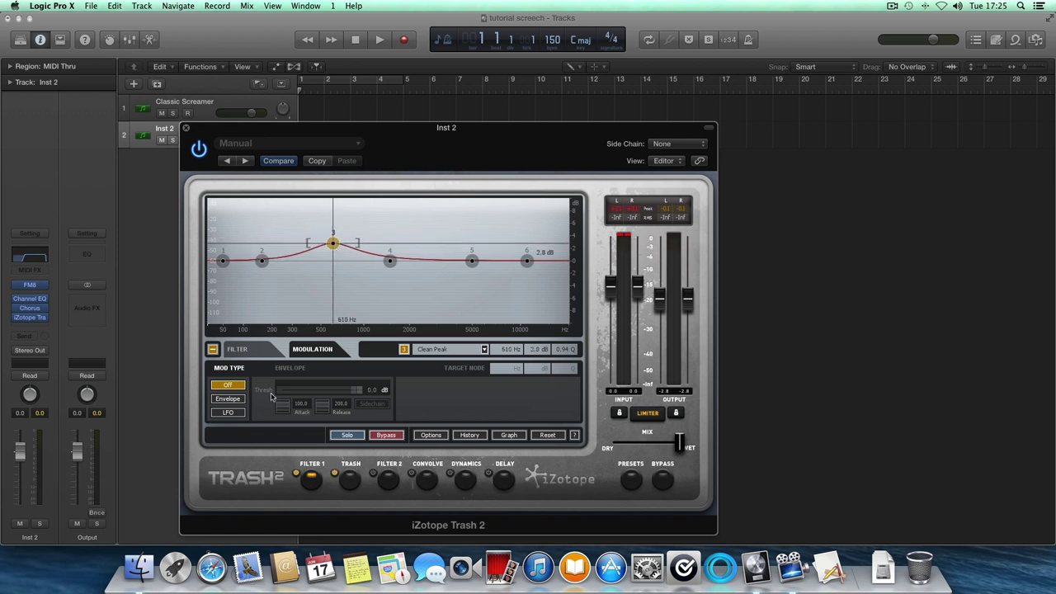
# Step: Modulate the band with a 1.09 Hz LFO targeting a narrowed node near 4324 Hz
pyautogui.click(230, 413)
pyautogui.moveTo(349, 284); pyautogui.dragTo(459, 240)
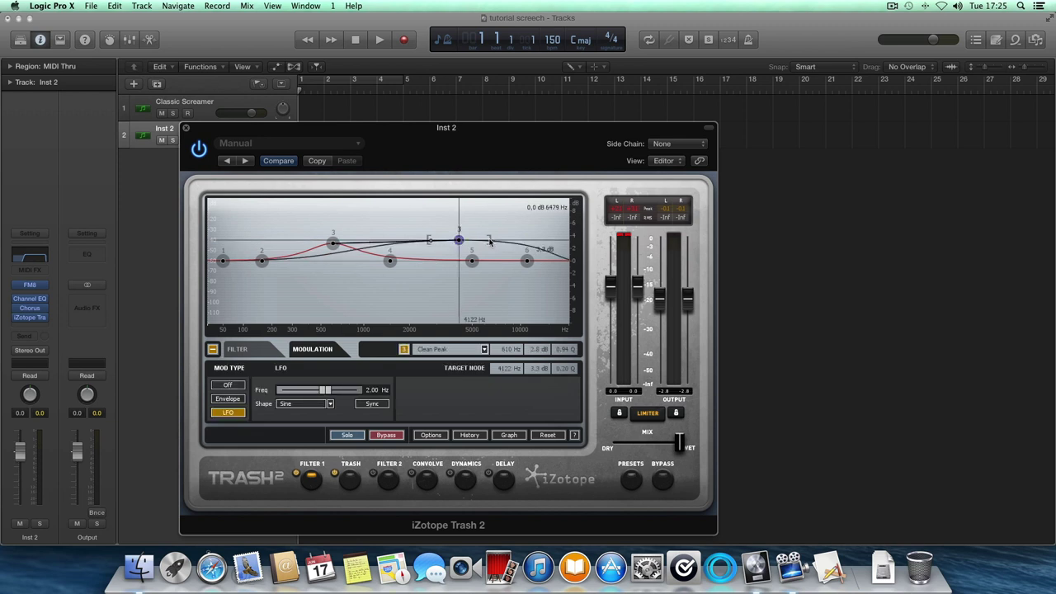
pyautogui.moveTo(489, 240); pyautogui.dragTo(485, 241)
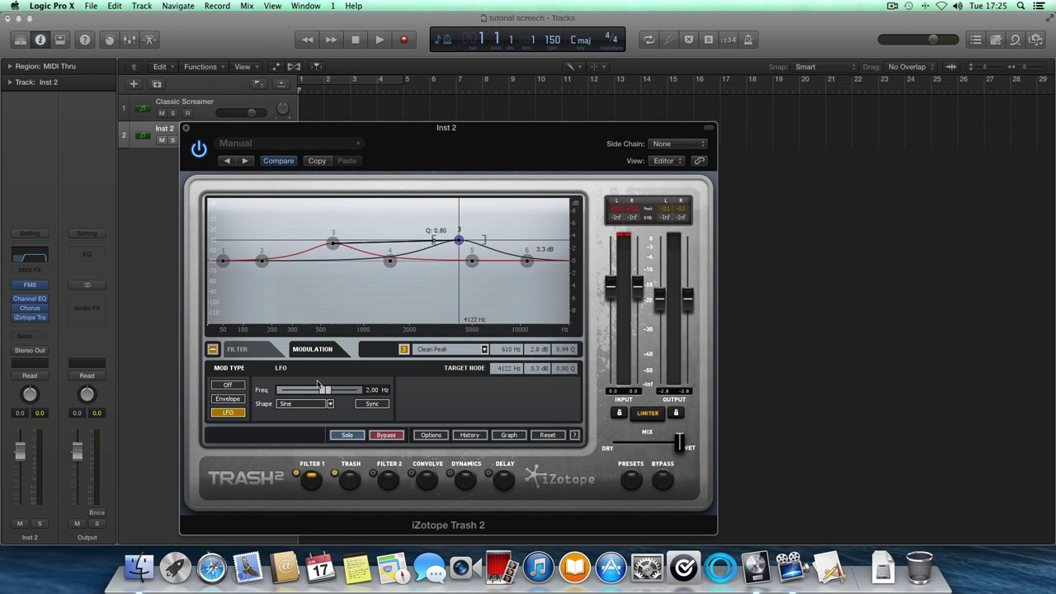
pyautogui.moveTo(325, 391); pyautogui.dragTo(322, 391)
pyautogui.moveTo(319, 390); pyautogui.dragTo(317, 390)
pyautogui.moveTo(458, 240); pyautogui.dragTo(462, 241)
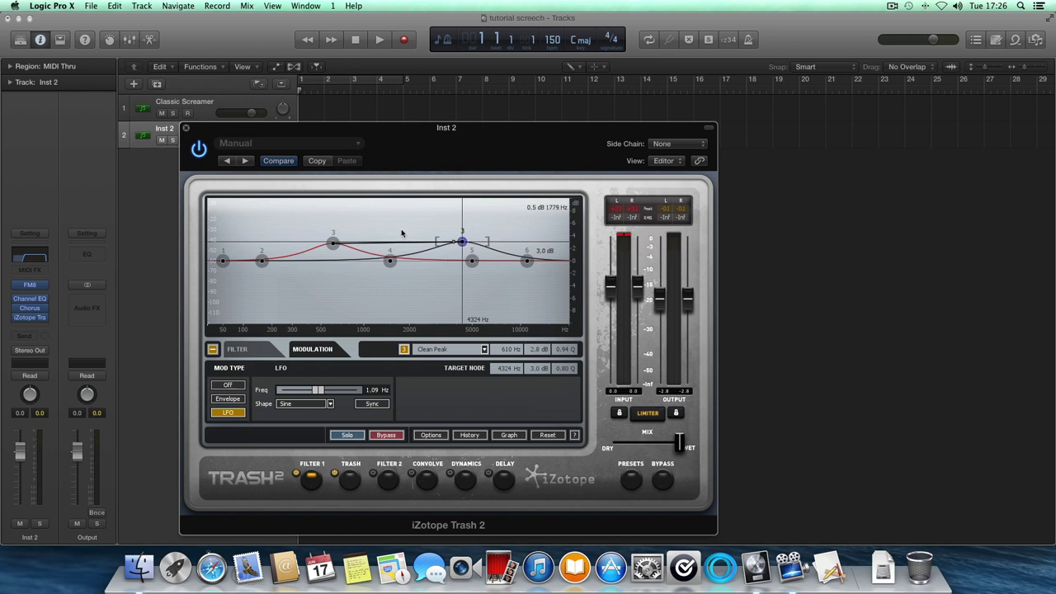
pyautogui.click(202, 100)
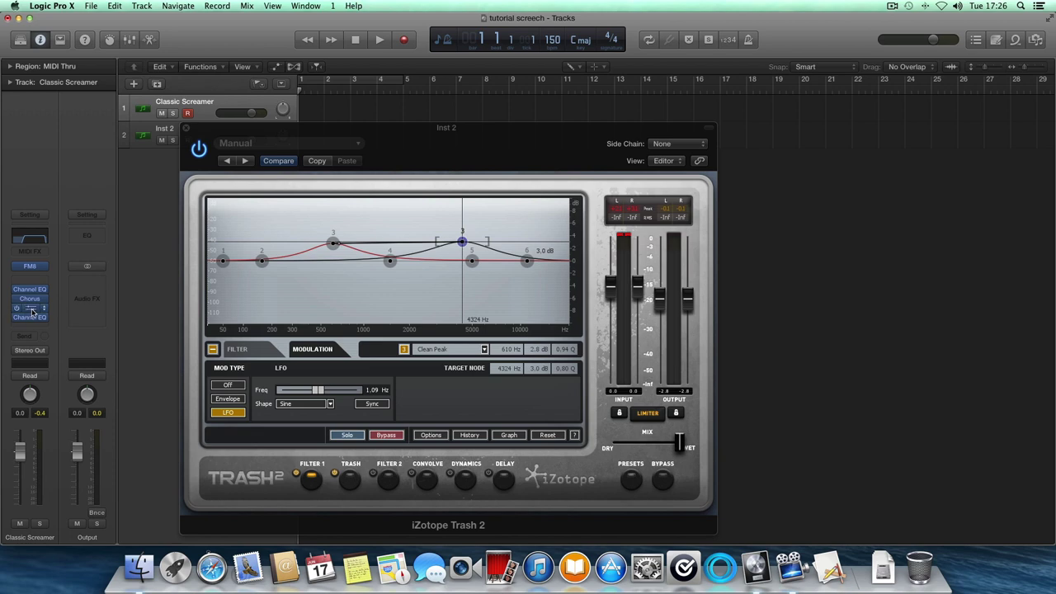
# Step: Place Classic Screamer's Trash 2 beside Inst 2's; set a ~589 Hz peak and 5575 Hz, 5.5 dB target
pyautogui.click(31, 311)
pyautogui.moveTo(298, 75); pyautogui.dragTo(911, 164)
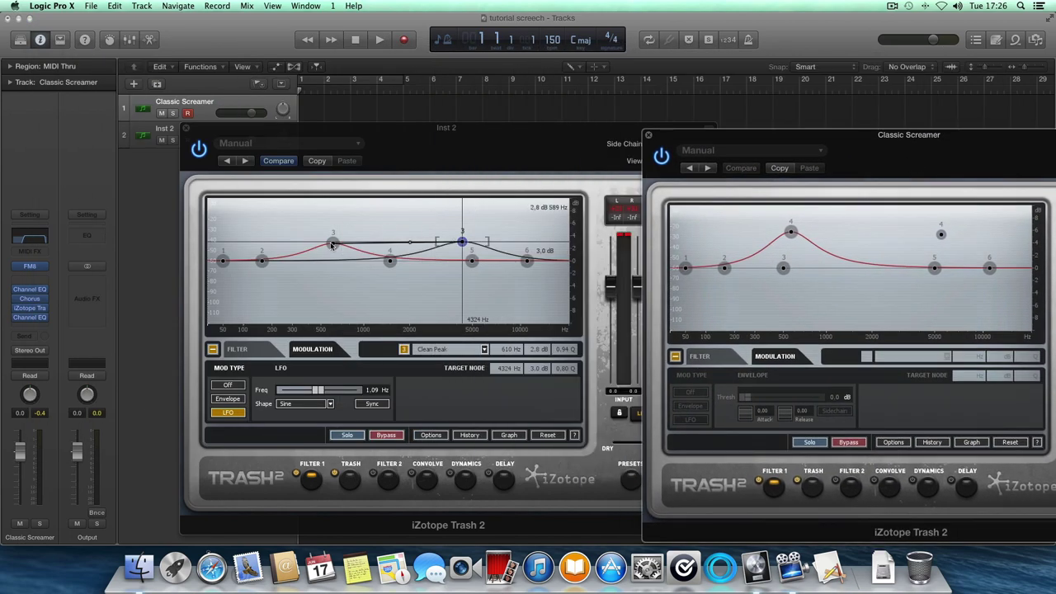
pyautogui.moveTo(333, 244); pyautogui.dragTo(332, 227)
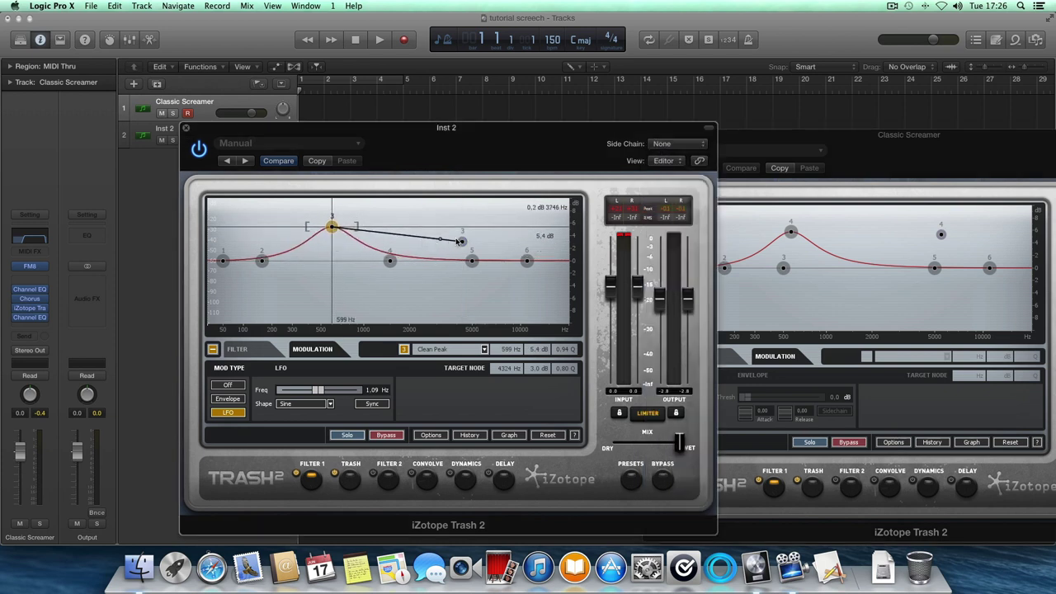
pyautogui.moveTo(462, 240); pyautogui.dragTo(480, 225)
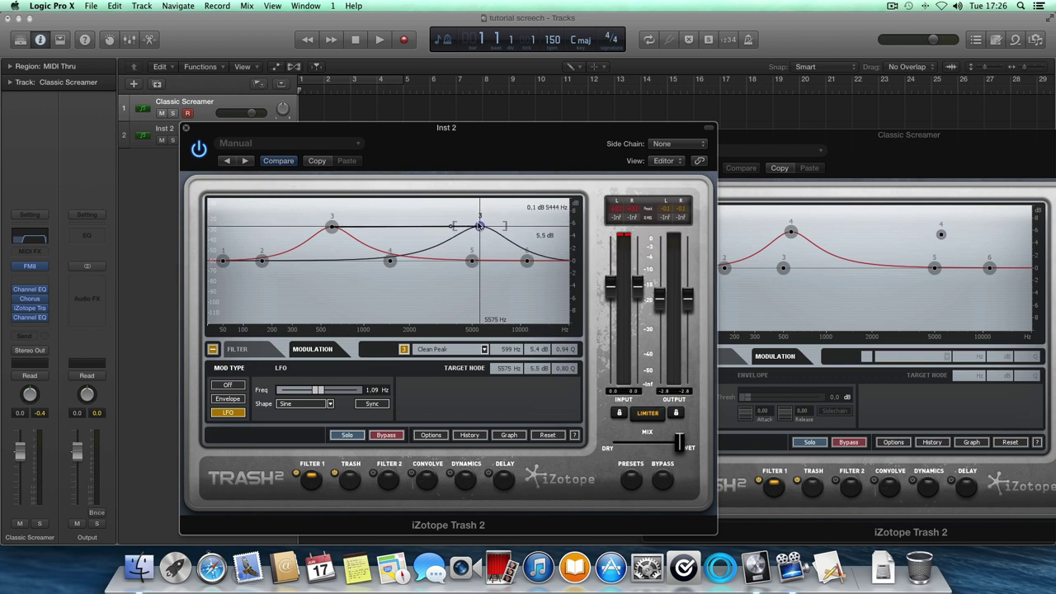
# Step: Slow Inst 2's filter LFO to 0.40 Hz to match Classic Screamer, then close the window
pyautogui.click(941, 235)
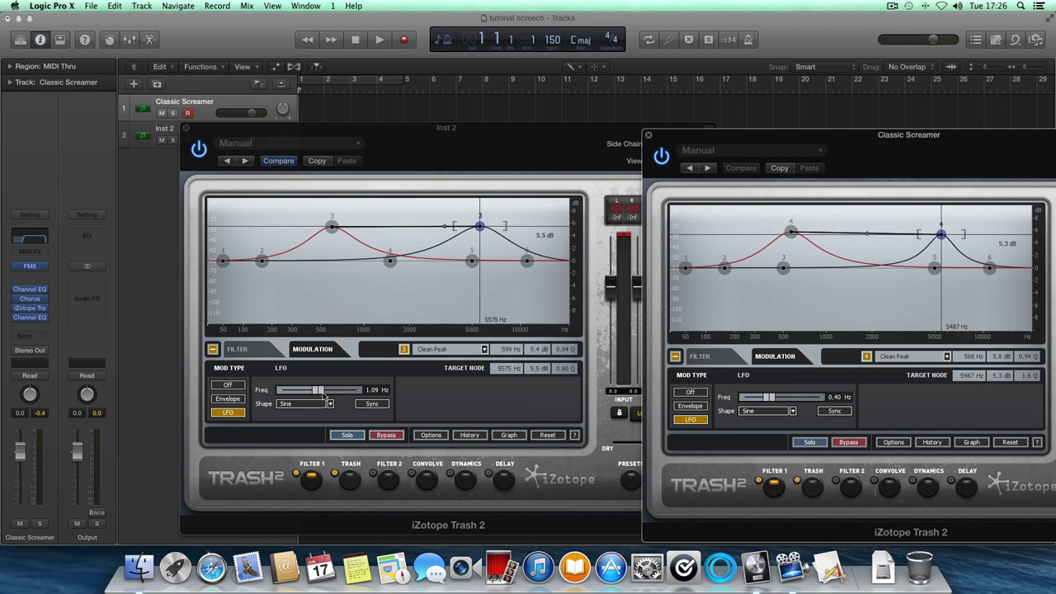
pyautogui.moveTo(320, 391)
pyautogui.mouseDown()
pyautogui.moveTo(294, 394)
pyautogui.moveTo(308, 397)
pyautogui.mouseUp()
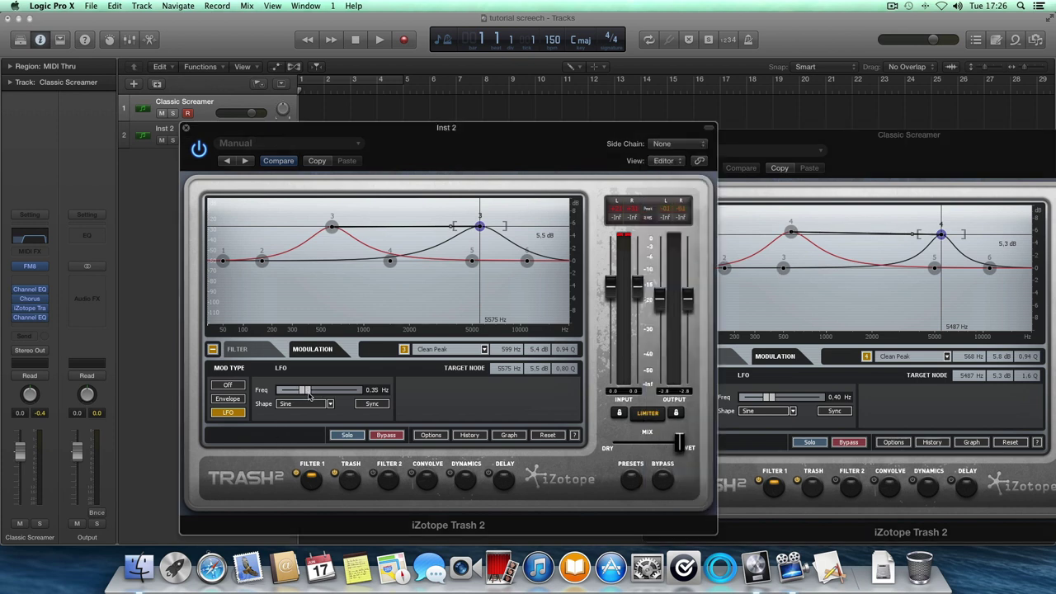
pyautogui.click(510, 229)
pyautogui.click(480, 227)
pyautogui.click(498, 229)
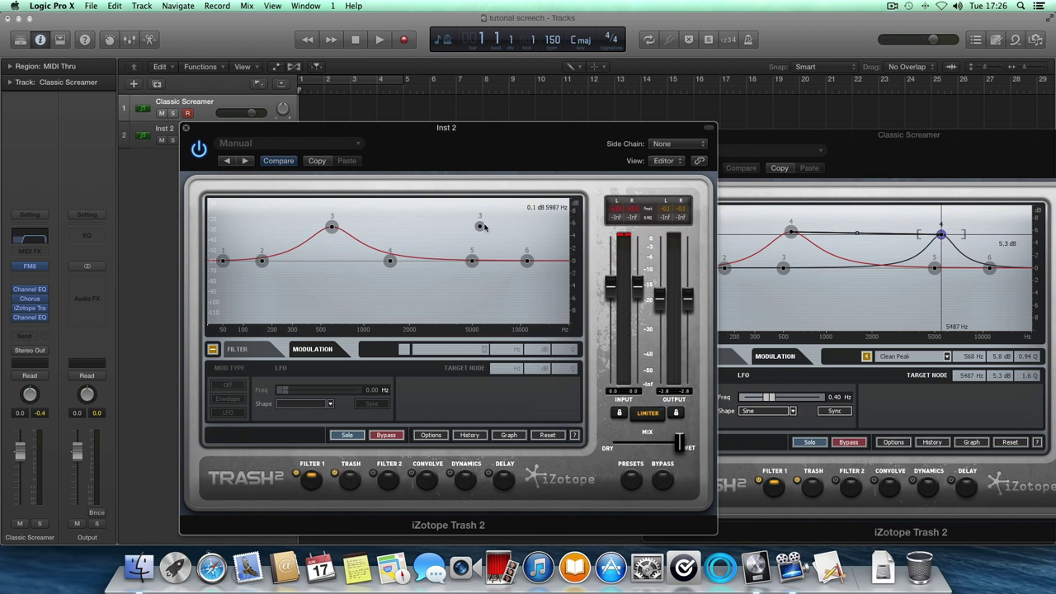
pyautogui.click(482, 226)
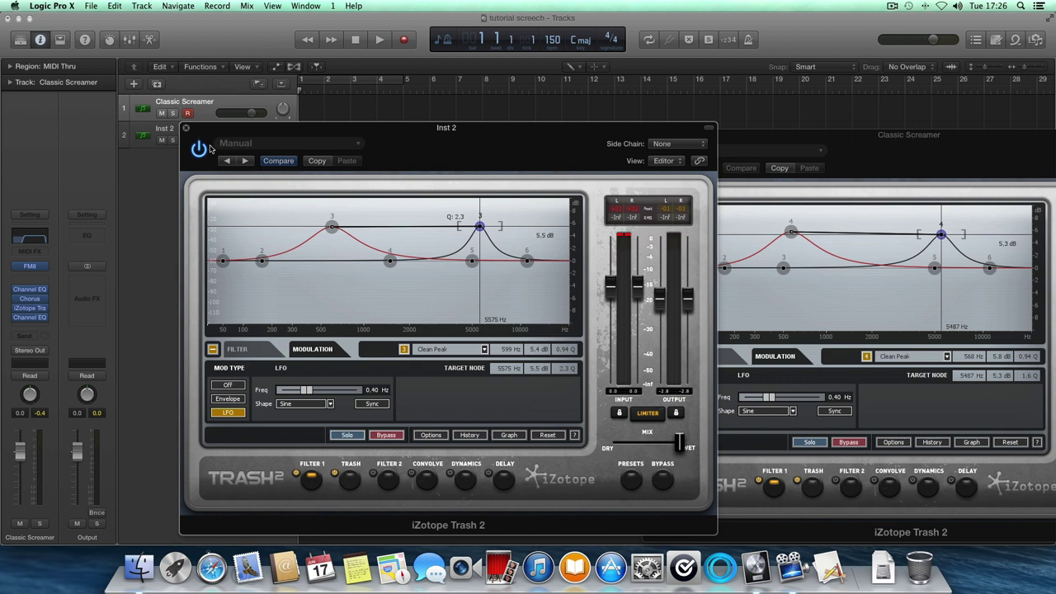
pyautogui.click(186, 128)
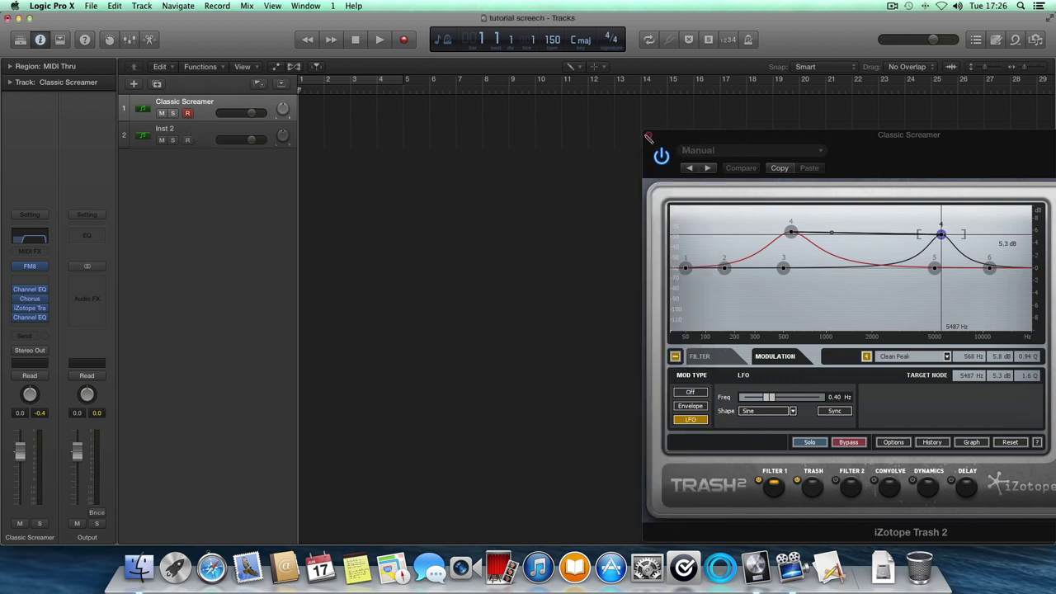
# Step: Insert a stereo Channel EQ on Inst 2 after Trash 2
pyautogui.click(649, 137)
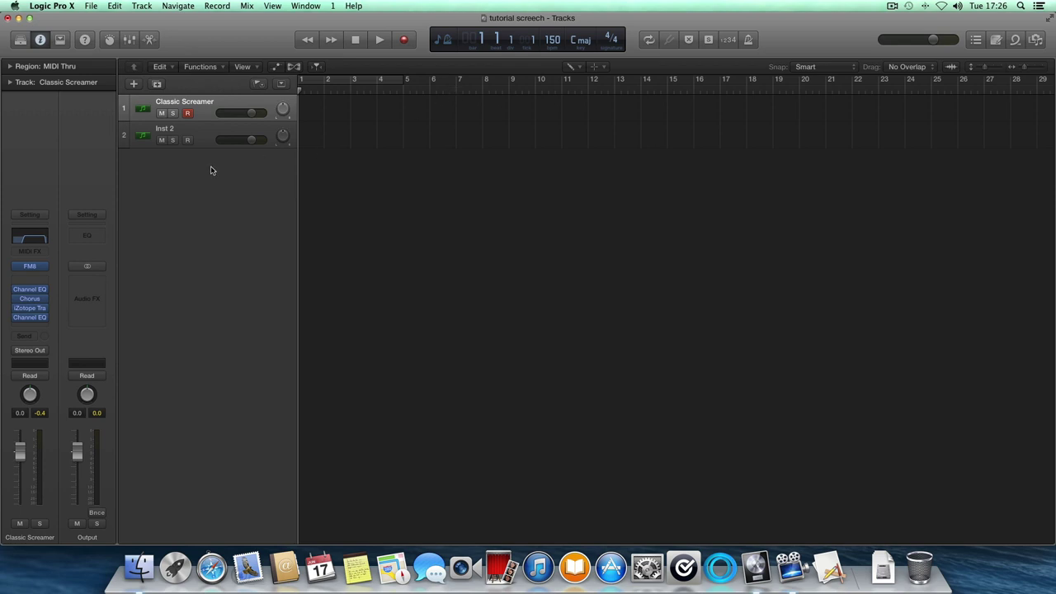
pyautogui.click(199, 139)
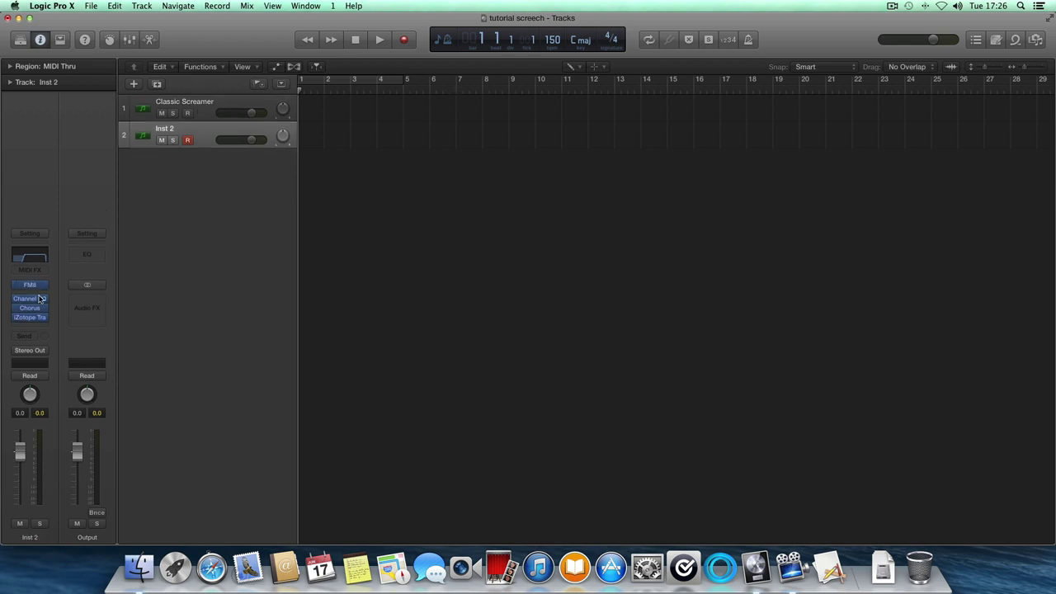
pyautogui.click(40, 327)
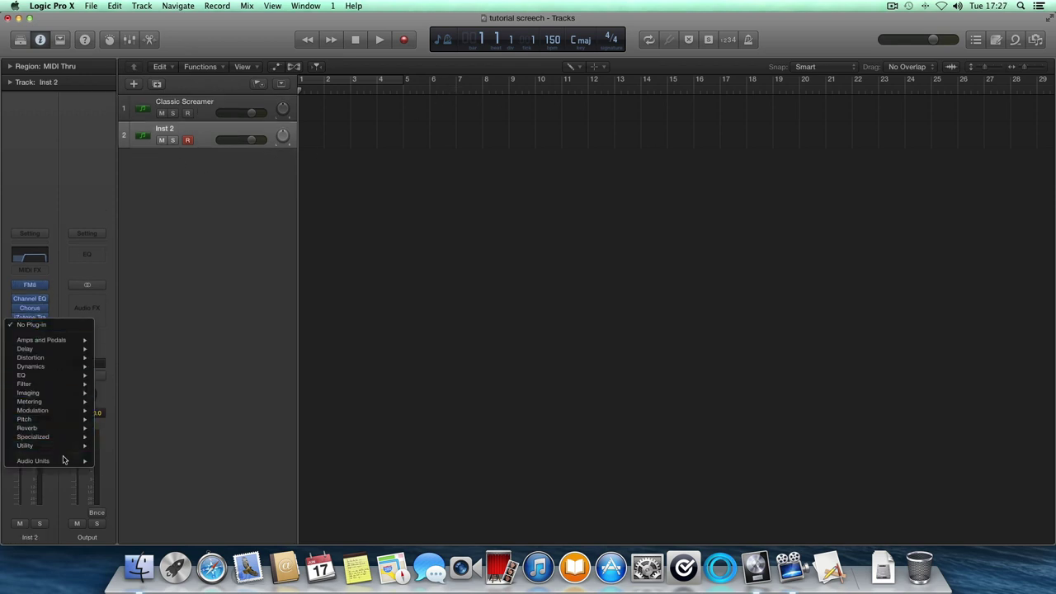
pyautogui.moveTo(66, 376)
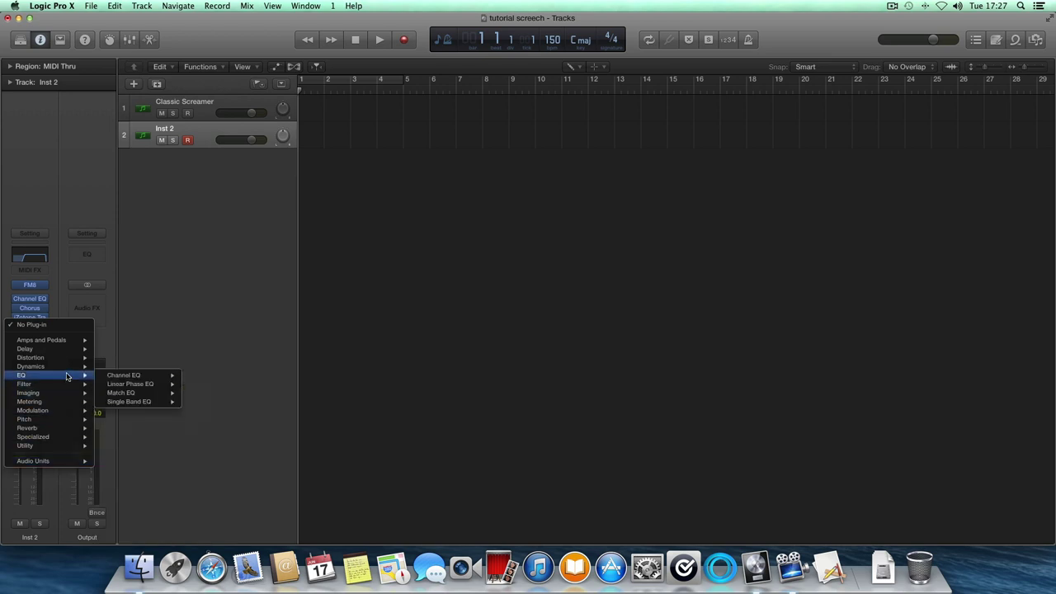
pyautogui.moveTo(119, 376)
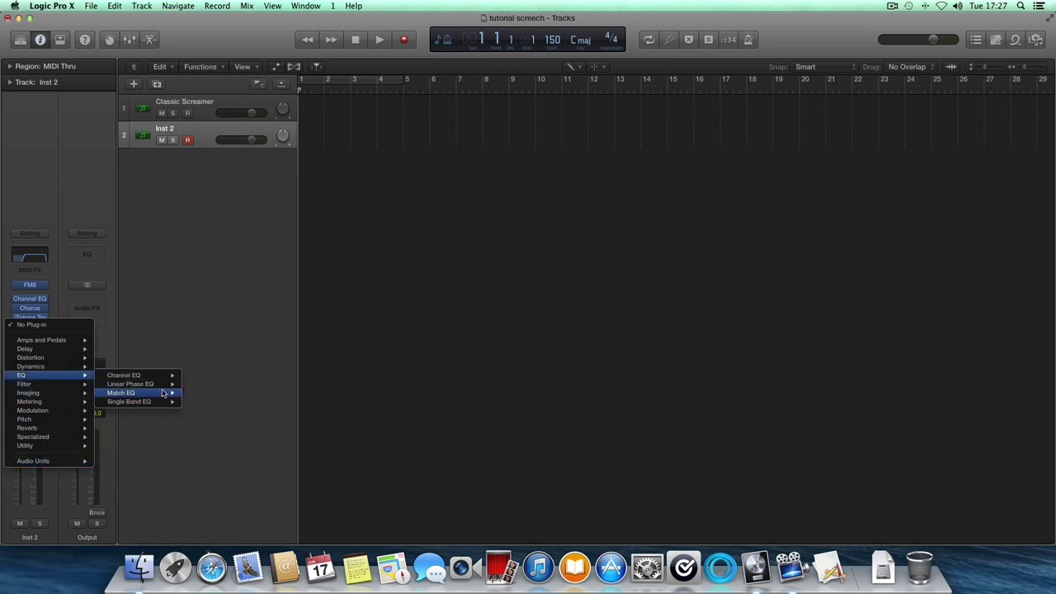
pyautogui.click(188, 377)
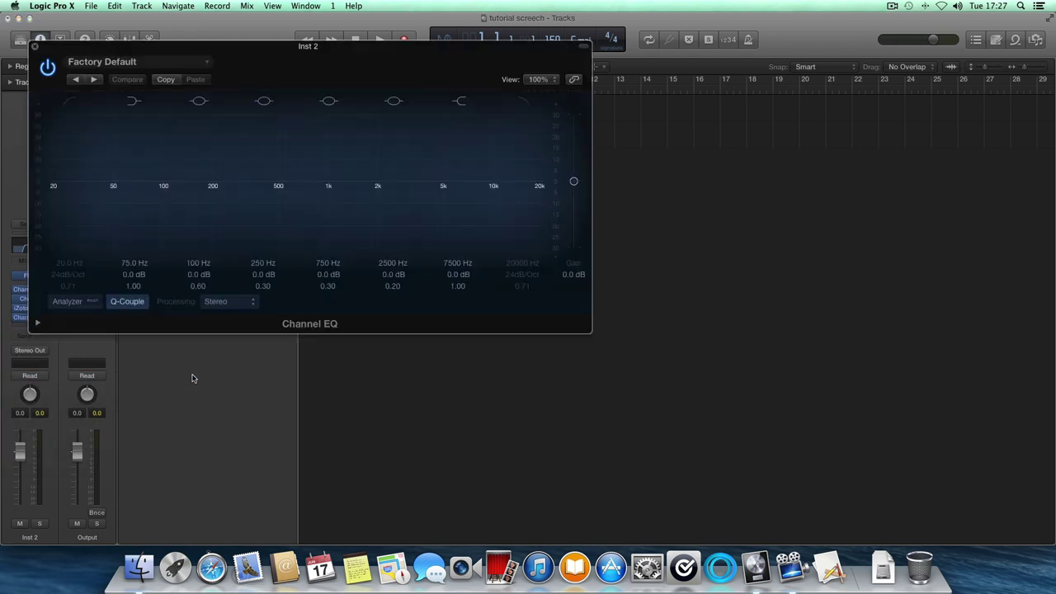
# Step: Set a 170 Hz low cut and a 48dB/Oct high cut at 14600 Hz
pyautogui.click(72, 104)
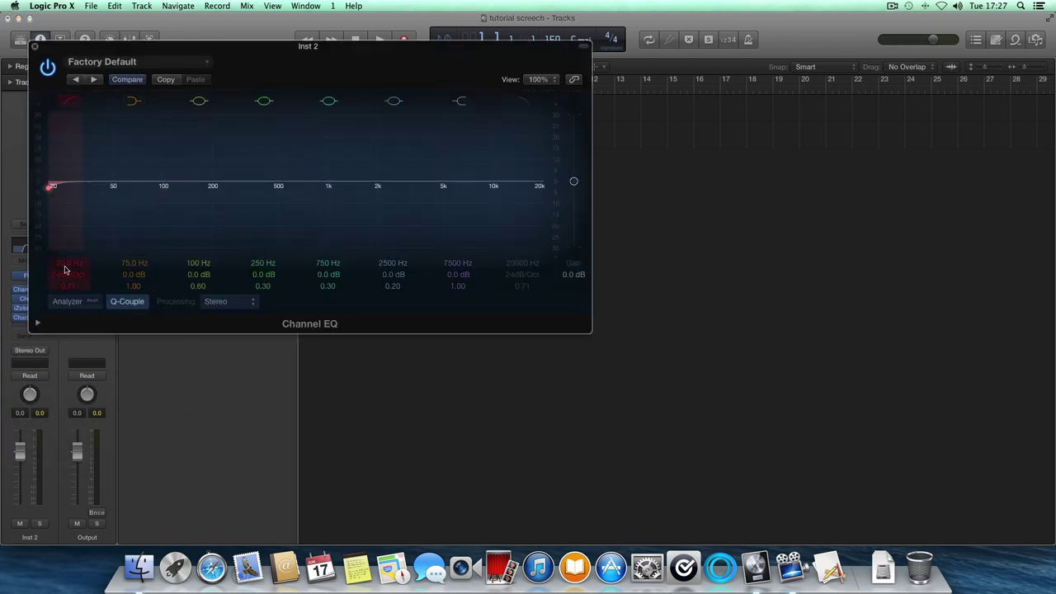
pyautogui.moveTo(65, 268); pyautogui.dragTo(65, 260)
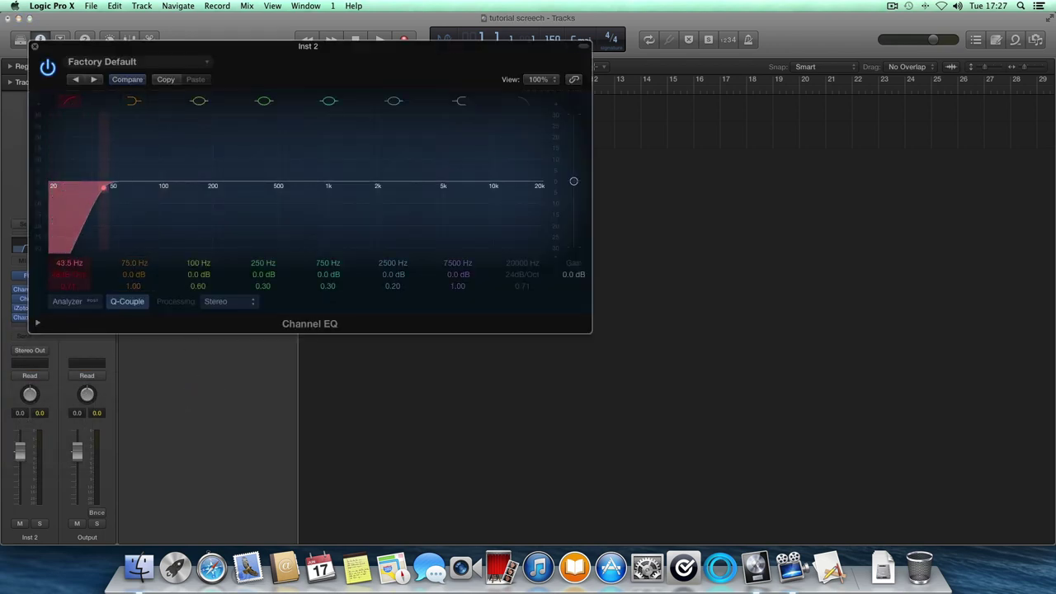
pyautogui.moveTo(68, 262)
pyautogui.mouseDown()
pyautogui.moveTo(69, 202)
pyautogui.moveTo(66, 268)
pyautogui.mouseUp()
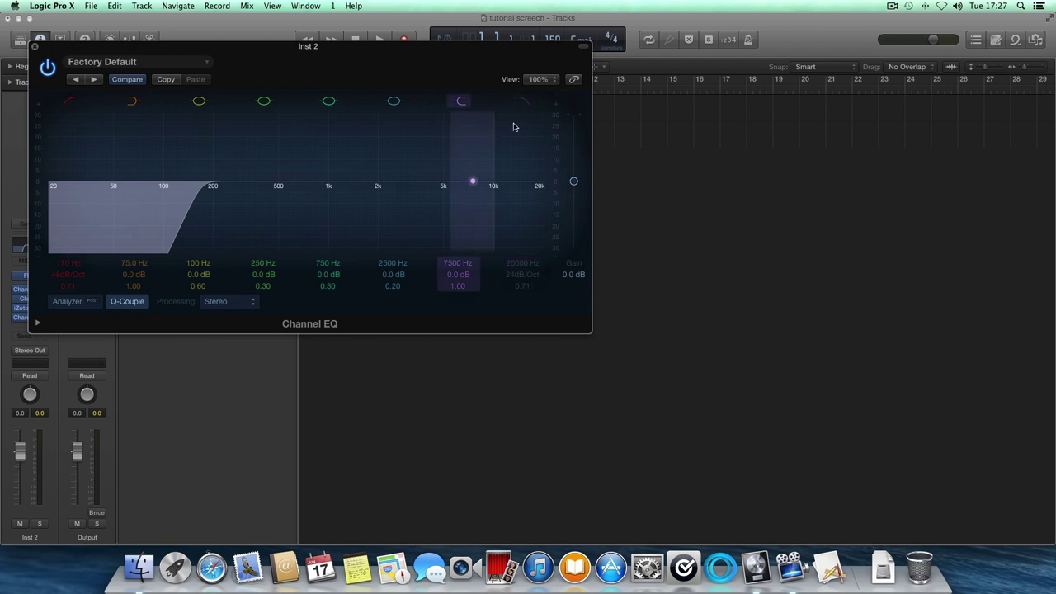
pyautogui.moveTo(525, 279); pyautogui.dragTo(523, 275)
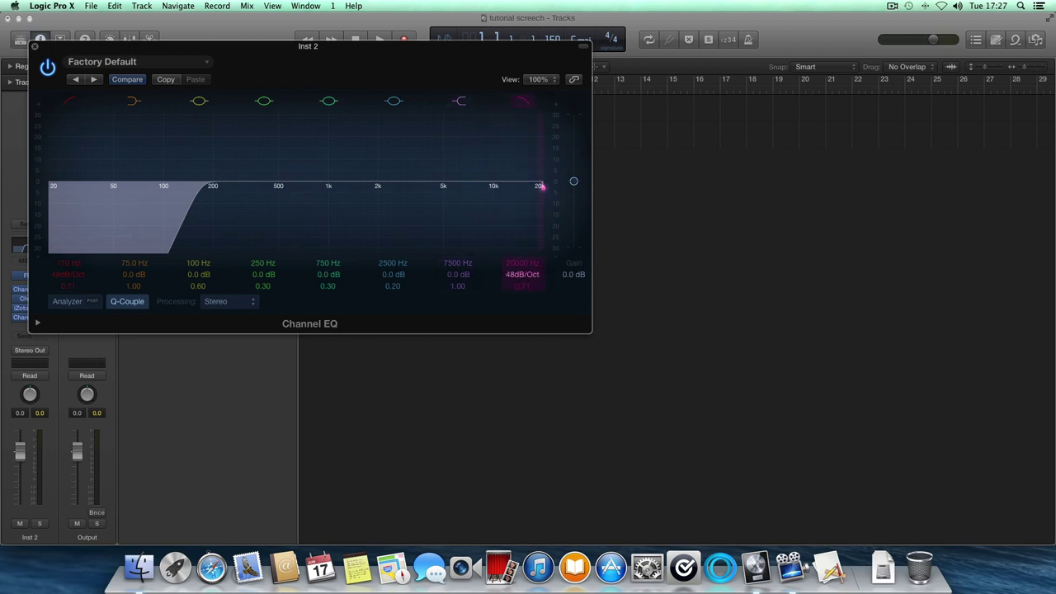
pyautogui.moveTo(541, 210); pyautogui.dragTo(521, 211)
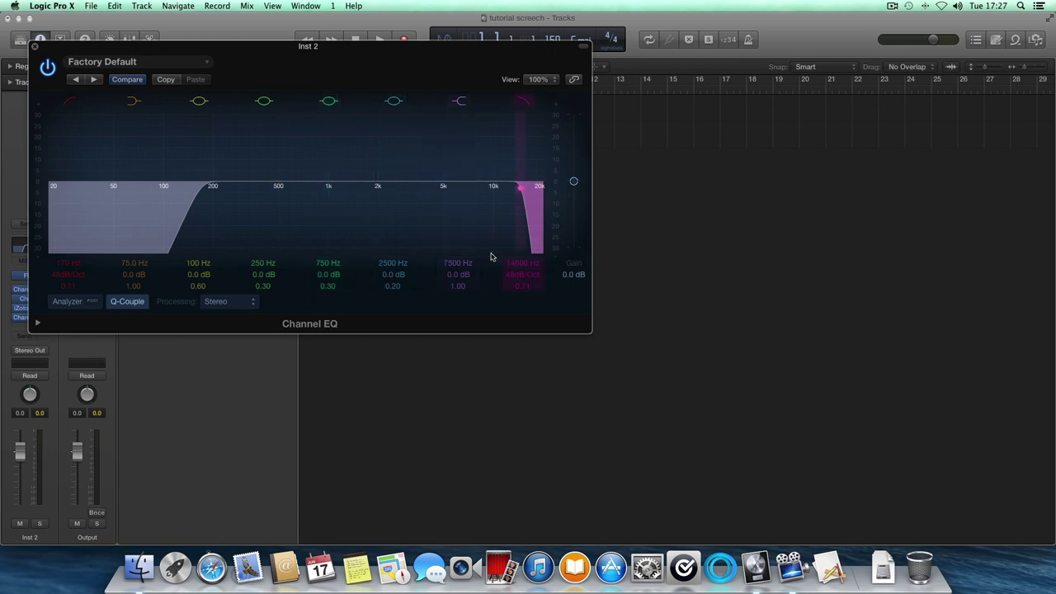
# Step: Move the mid band to 5200 Hz at +4 dB, Q 1.90, and stop playback
pyautogui.moveTo(457, 262); pyautogui.dragTo(461, 286)
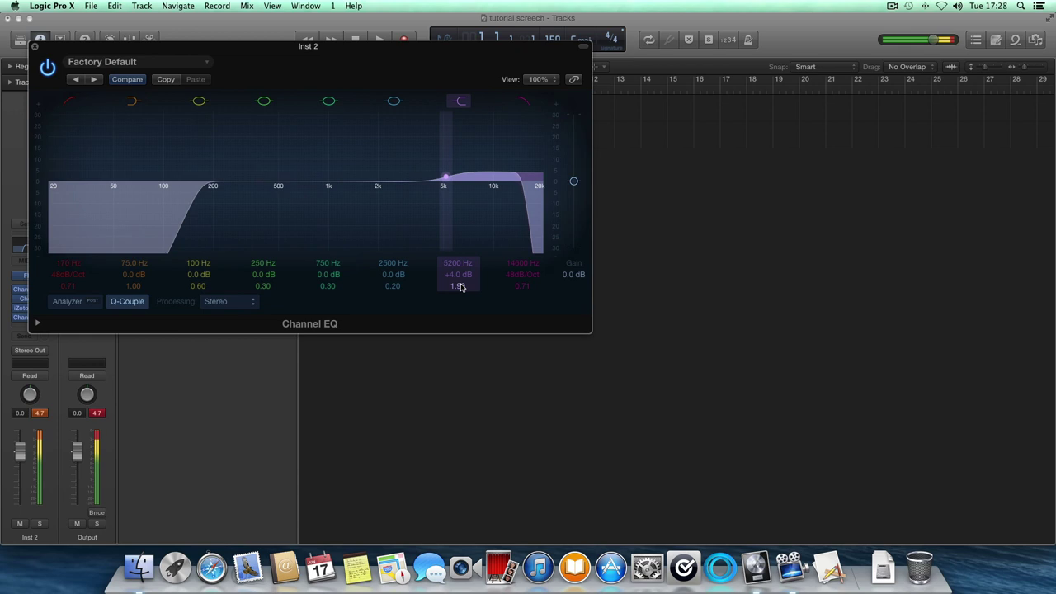
pyautogui.press('space')
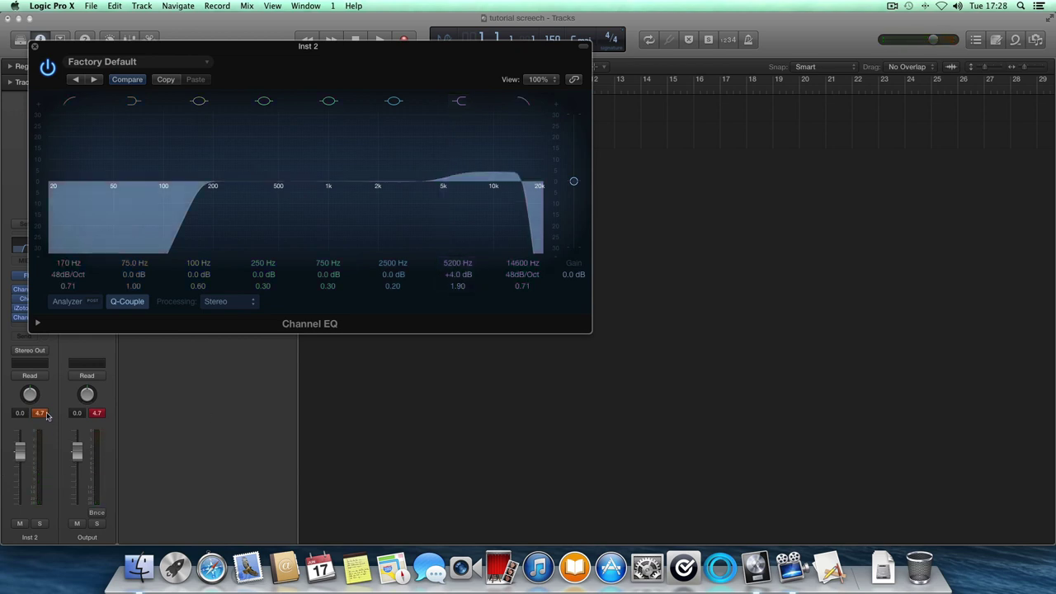
pyautogui.moveTo(386, 47); pyautogui.dragTo(622, 52)
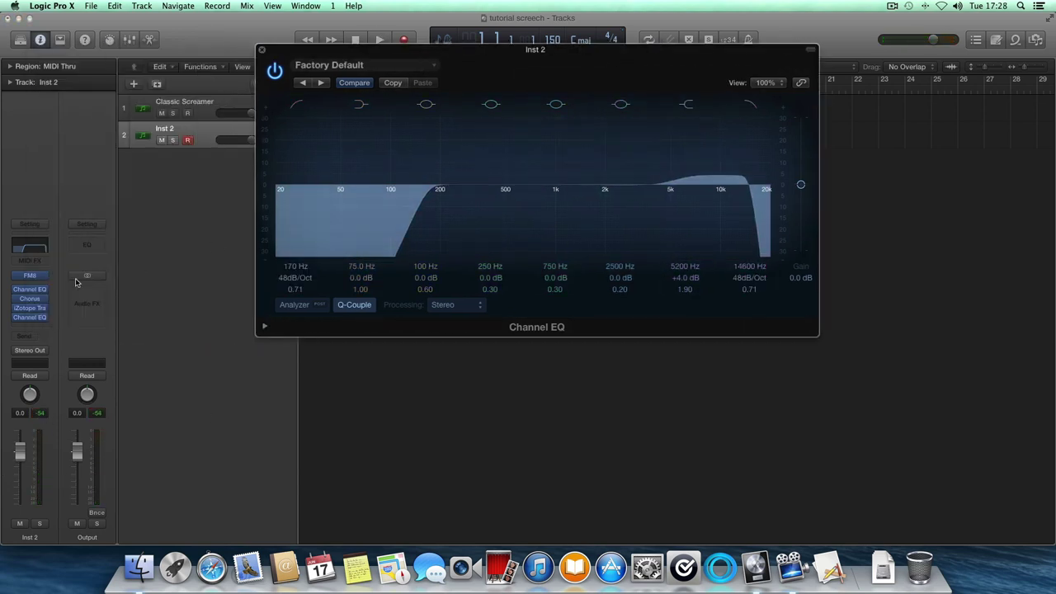
# Step: Reopen Inst 2's Trash 2, lower its output to -9.2 dB and reset the peak readout
pyautogui.click(37, 308)
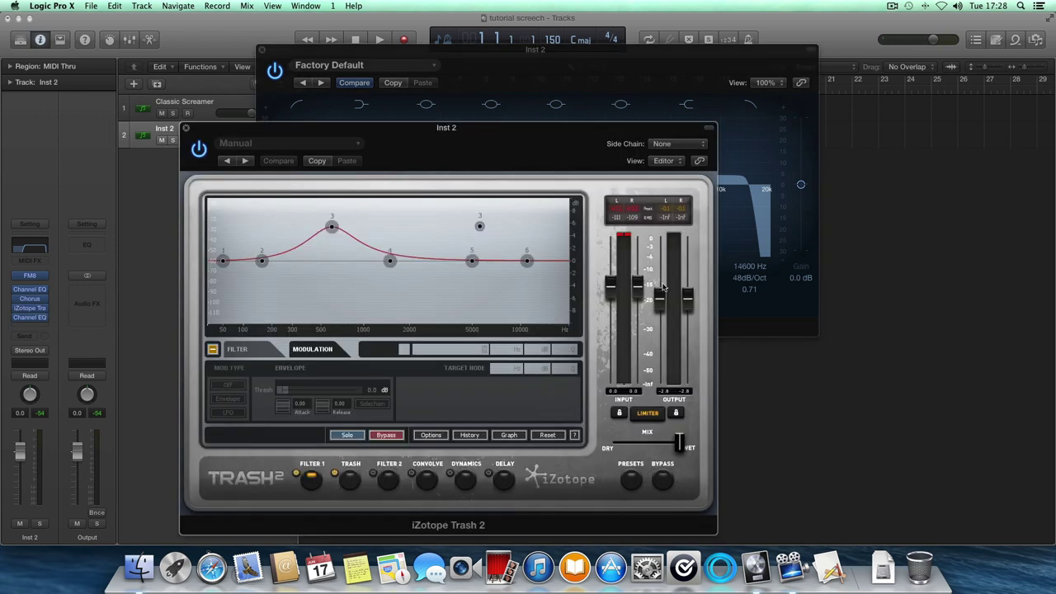
pyautogui.moveTo(691, 303); pyautogui.dragTo(691, 317)
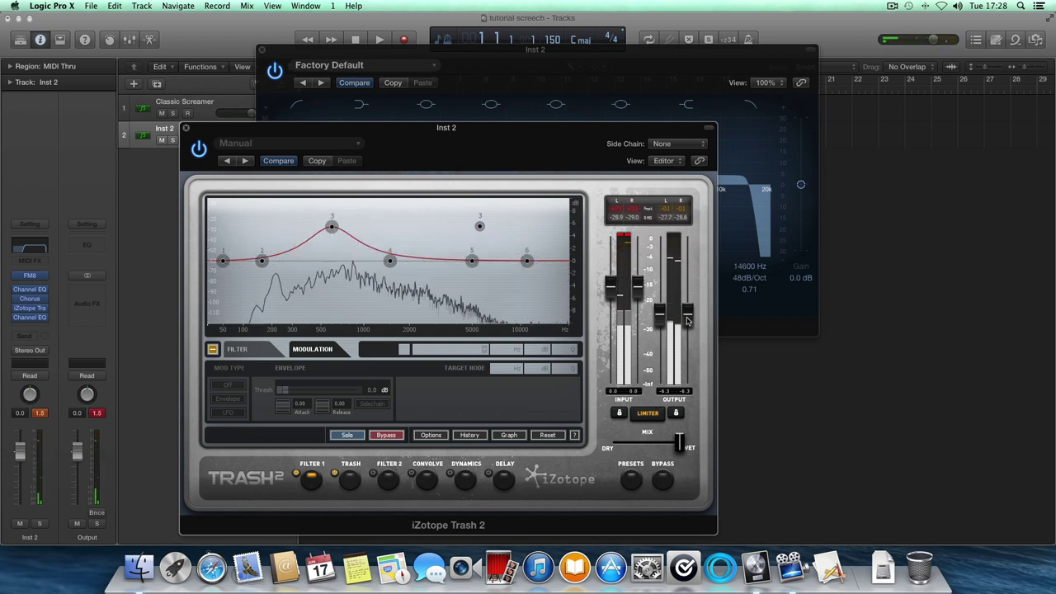
pyautogui.moveTo(687, 325); pyautogui.dragTo(688, 334)
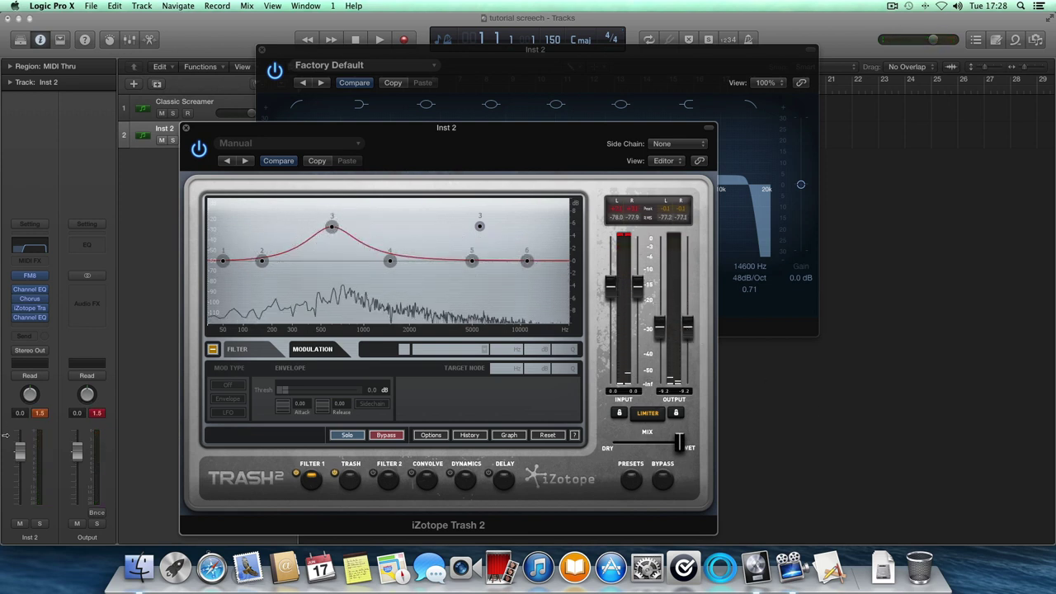
pyautogui.click(39, 413)
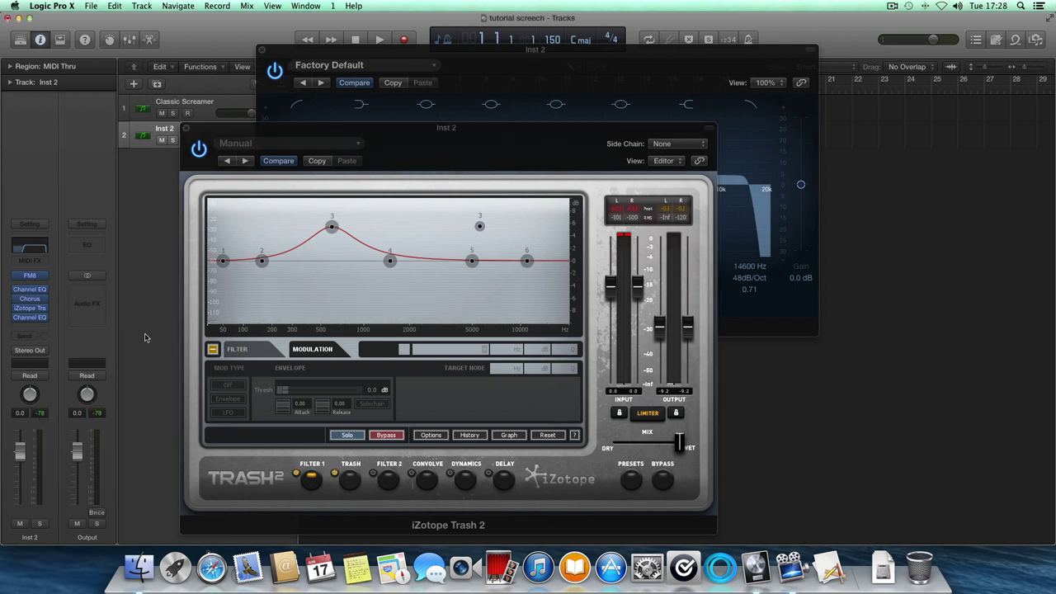